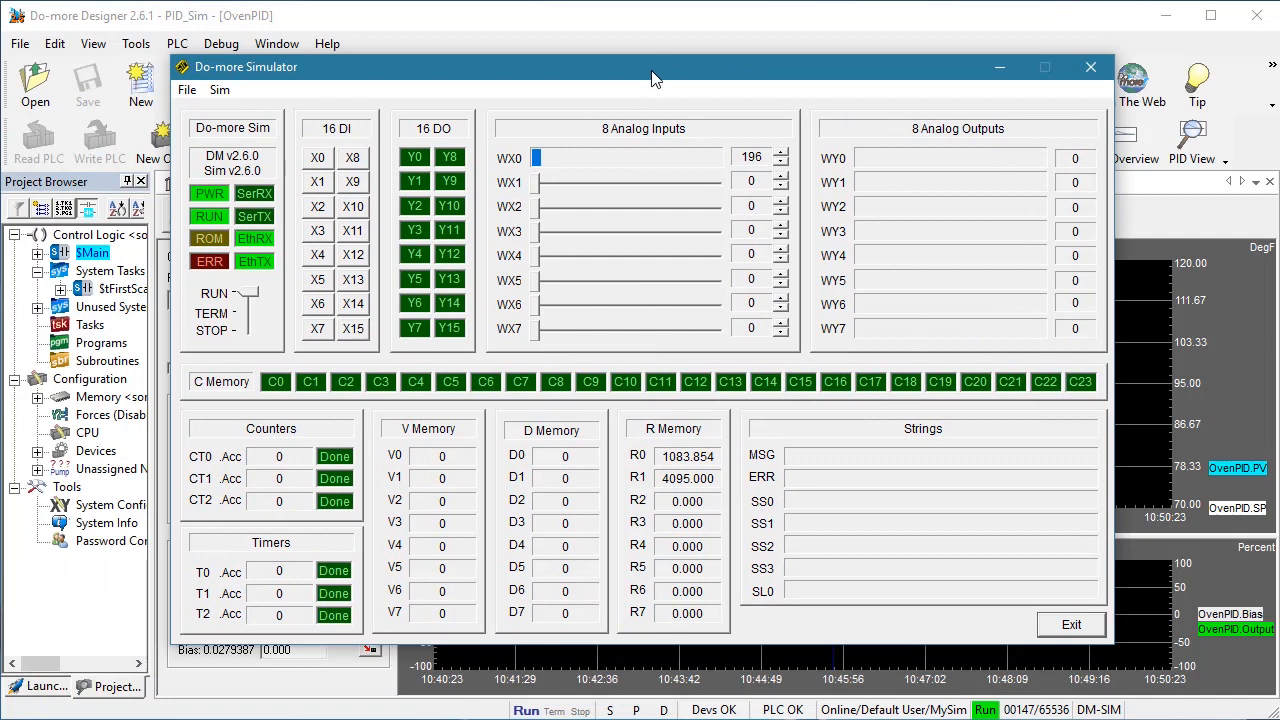
Cycle the simulator's mode switch back to RUN and move its window clear of the OvenPID view
{"action": "mouse_move", "coordinate": [250, 293]}
{"action": "left_mouse_down"}
{"action": "mouse_move", "coordinate": [249, 335]}
{"action": "mouse_move", "coordinate": [249, 293]}
{"action": "left_mouse_up"}
{"action": "left_click_drag", "start_coordinate": [518, 74], "coordinate": [0, 135]}
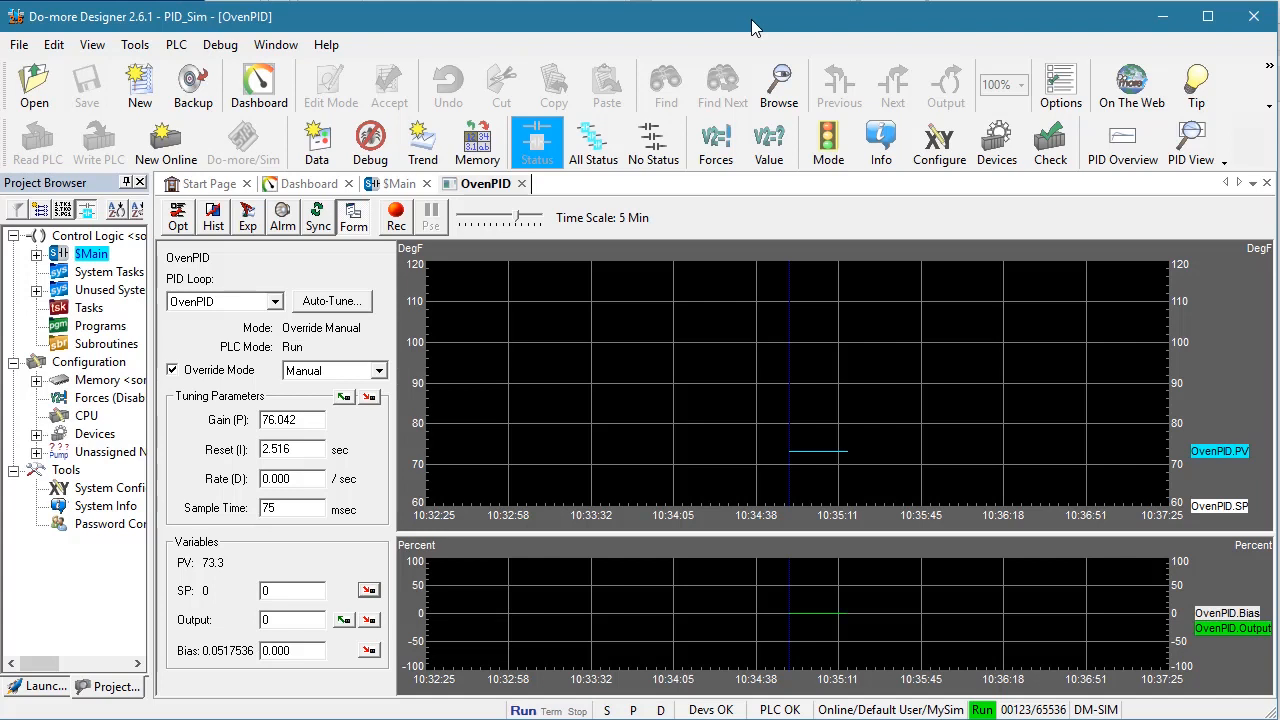
Write a setpoint of 110 and a manual output of 37 to the OvenPID loop
{"action": "double_click", "coordinate": [307, 594]}
{"action": "type", "text": "110"}
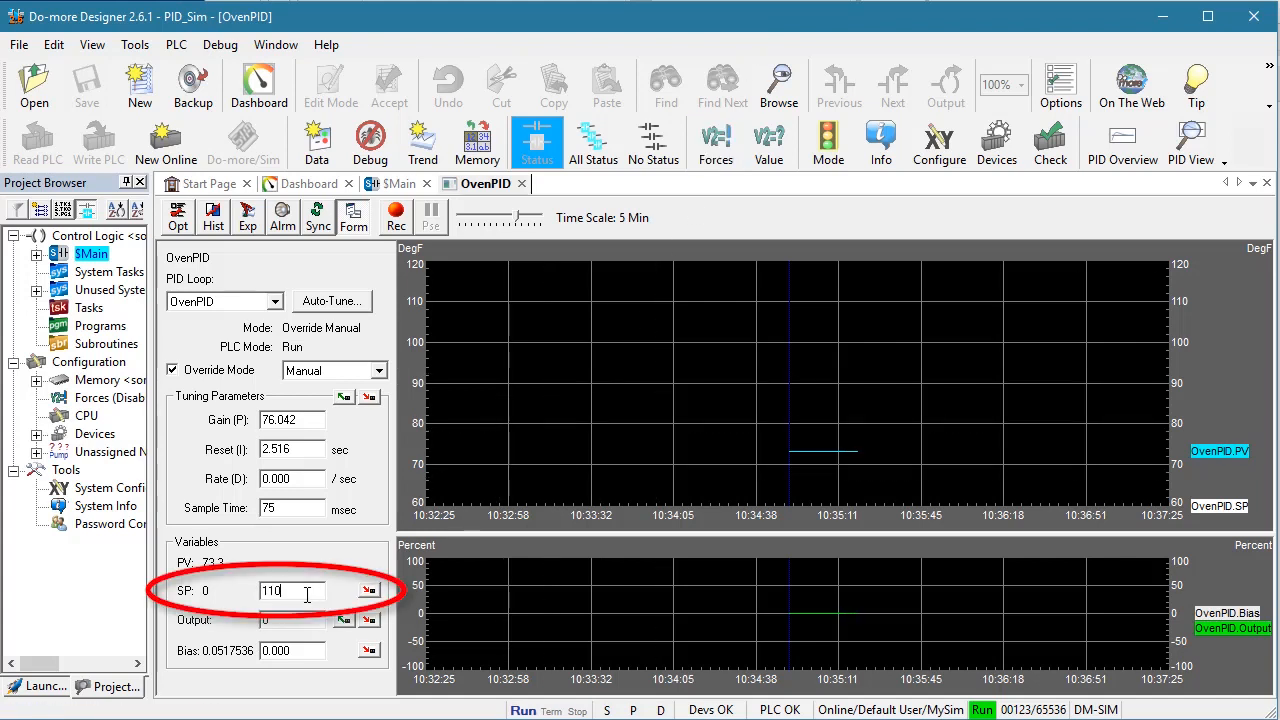
{"action": "left_click", "coordinate": [372, 591]}
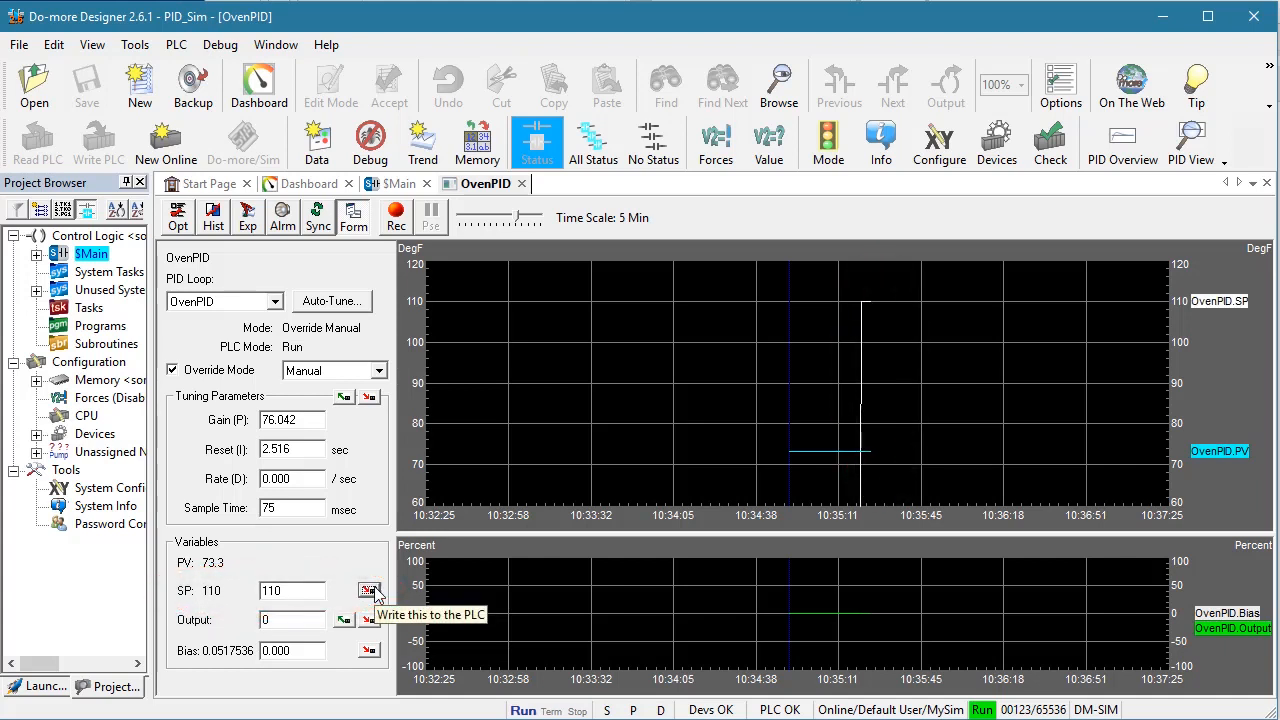
{"action": "double_click", "coordinate": [293, 620]}
{"action": "type", "text": "3"}
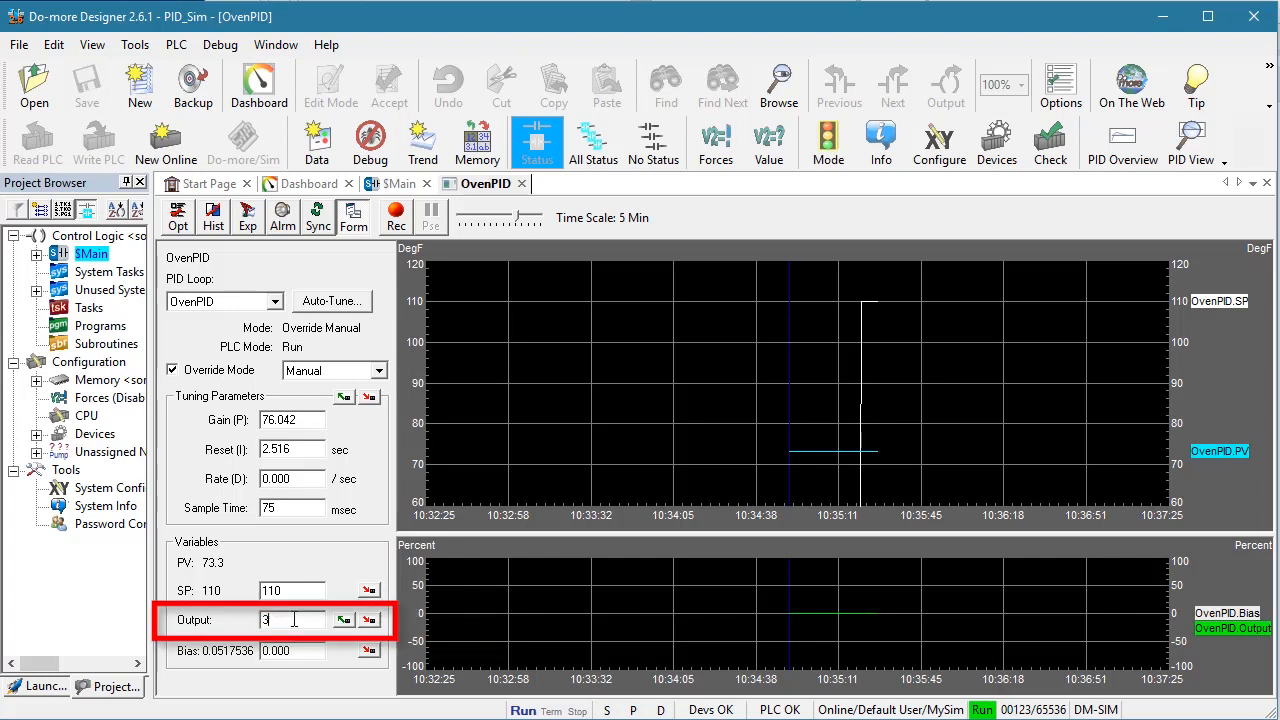
{"action": "type", "text": "7"}
{"action": "left_click", "coordinate": [369, 621]}
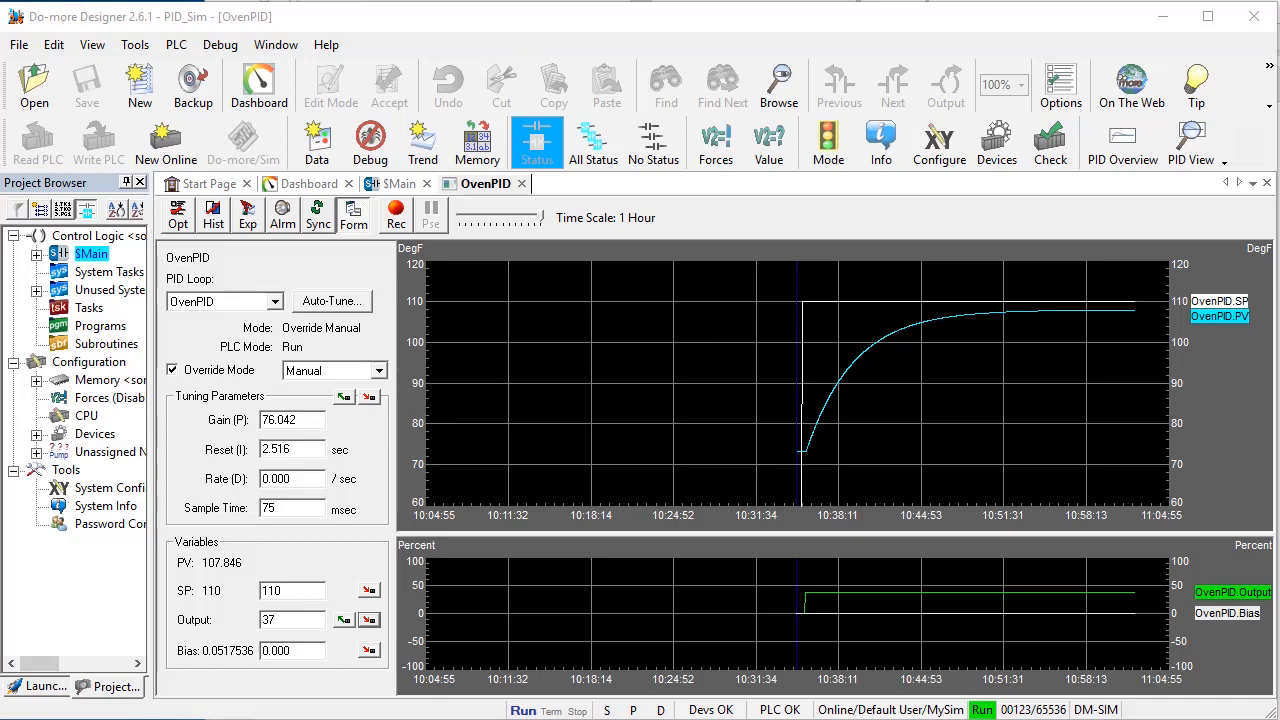
Bring the simulator into view, restart the simulated process by cycling its mode switch back to RUN, and move the window aside
{"action": "mouse_move", "coordinate": [0, 324]}
{"action": "left_mouse_down"}
{"action": "mouse_move", "coordinate": [260, 198]}
{"action": "mouse_move", "coordinate": [309, 140]}
{"action": "left_mouse_up"}
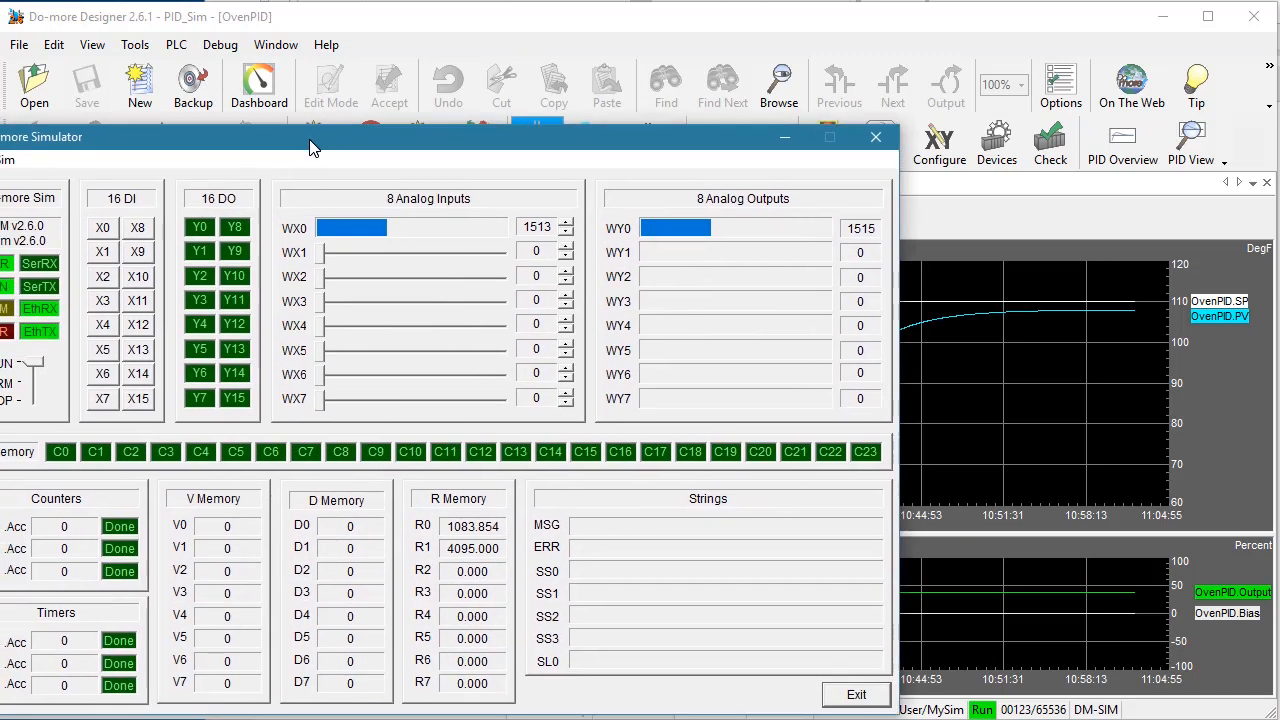
{"action": "mouse_move", "coordinate": [40, 368]}
{"action": "left_mouse_down"}
{"action": "mouse_move", "coordinate": [36, 402]}
{"action": "mouse_move", "coordinate": [37, 362]}
{"action": "left_mouse_up"}
{"action": "left_click_drag", "start_coordinate": [309, 138], "coordinate": [0, 222]}
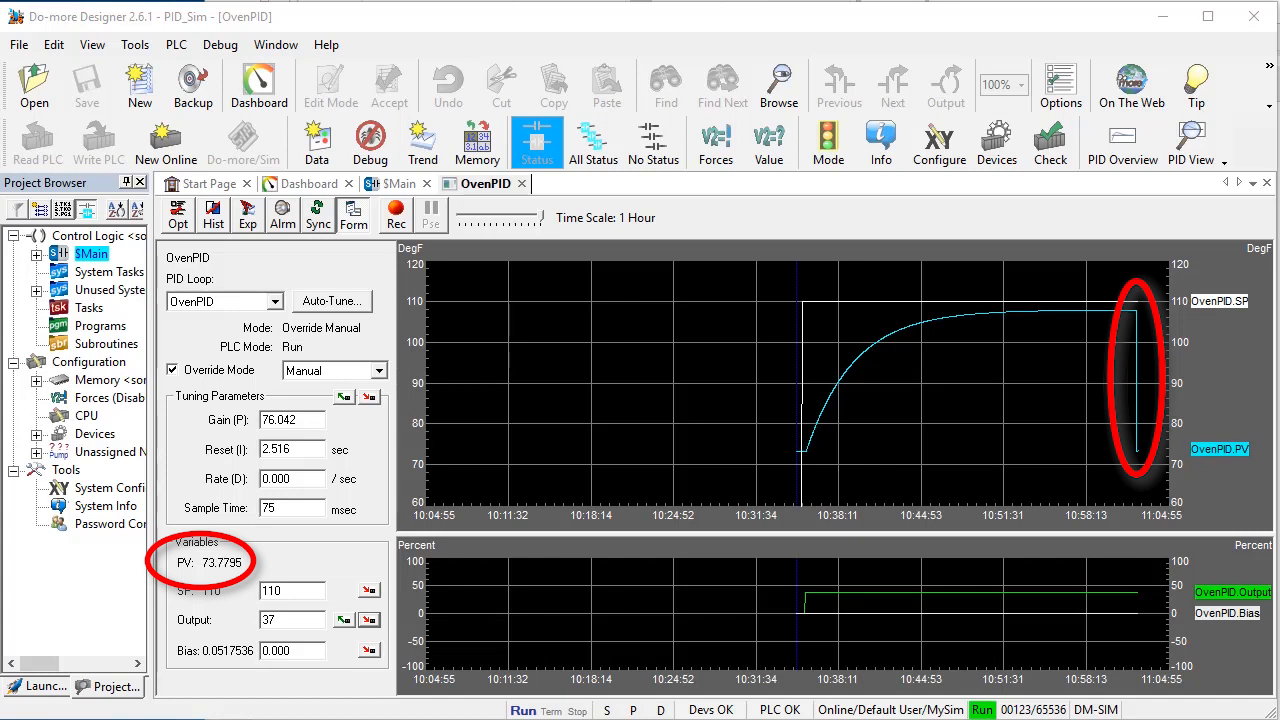
Update the simulator's PID process settings to a dead time of 0 and a time constant of 1 second
{"action": "left_click_drag", "start_coordinate": [0, 240], "coordinate": [351, 150]}
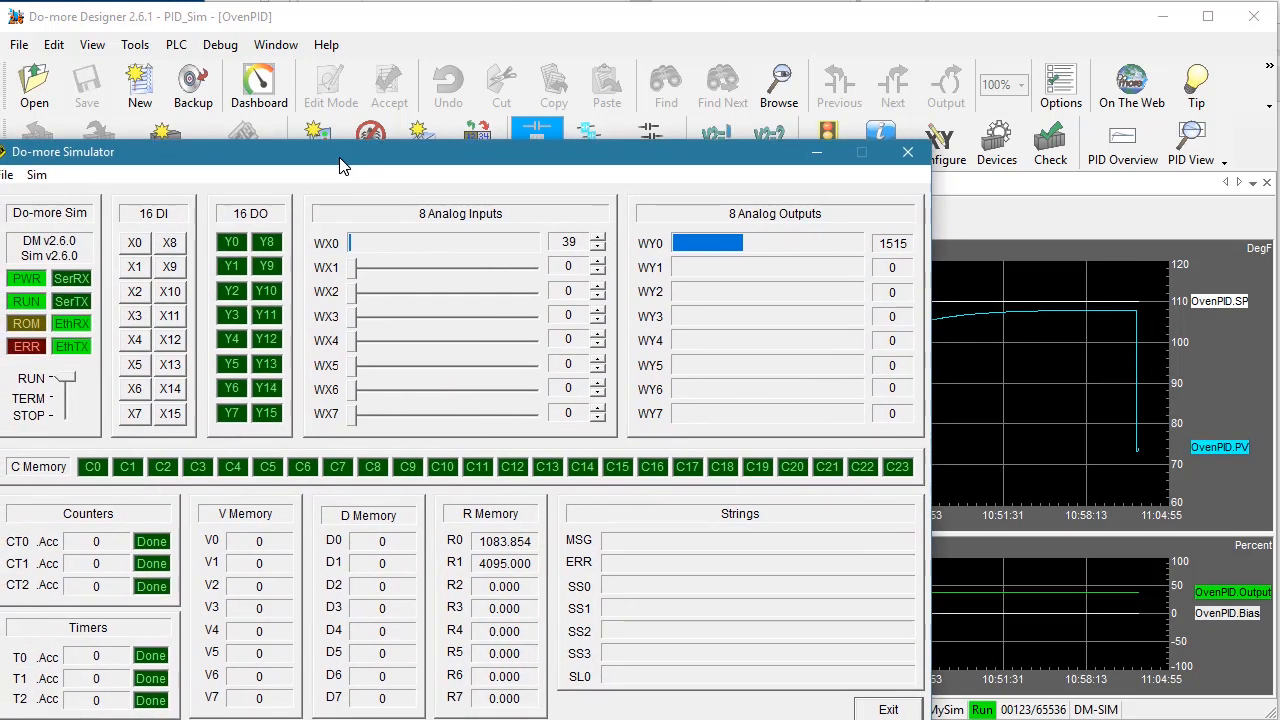
{"action": "left_click", "coordinate": [37, 175]}
{"action": "left_click", "coordinate": [120, 219]}
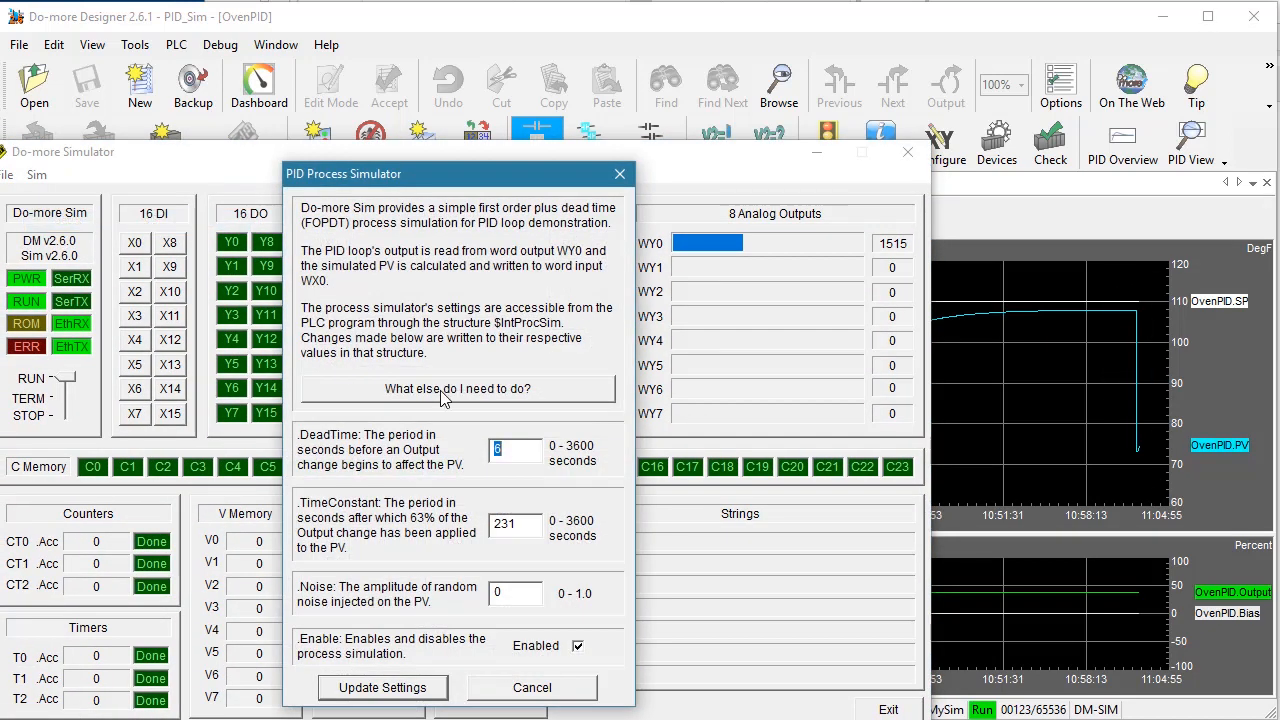
{"action": "type", "text": "0"}
{"action": "key", "text": "Tab"}
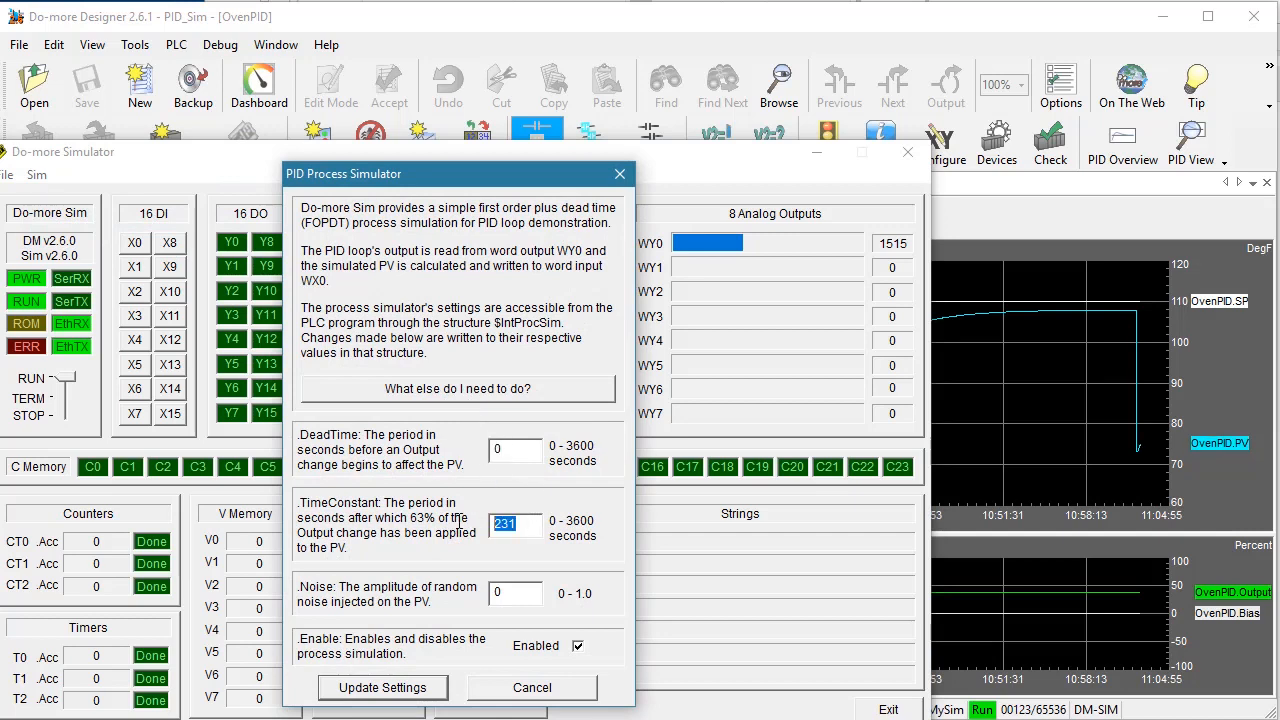
{"action": "type", "text": "0"}
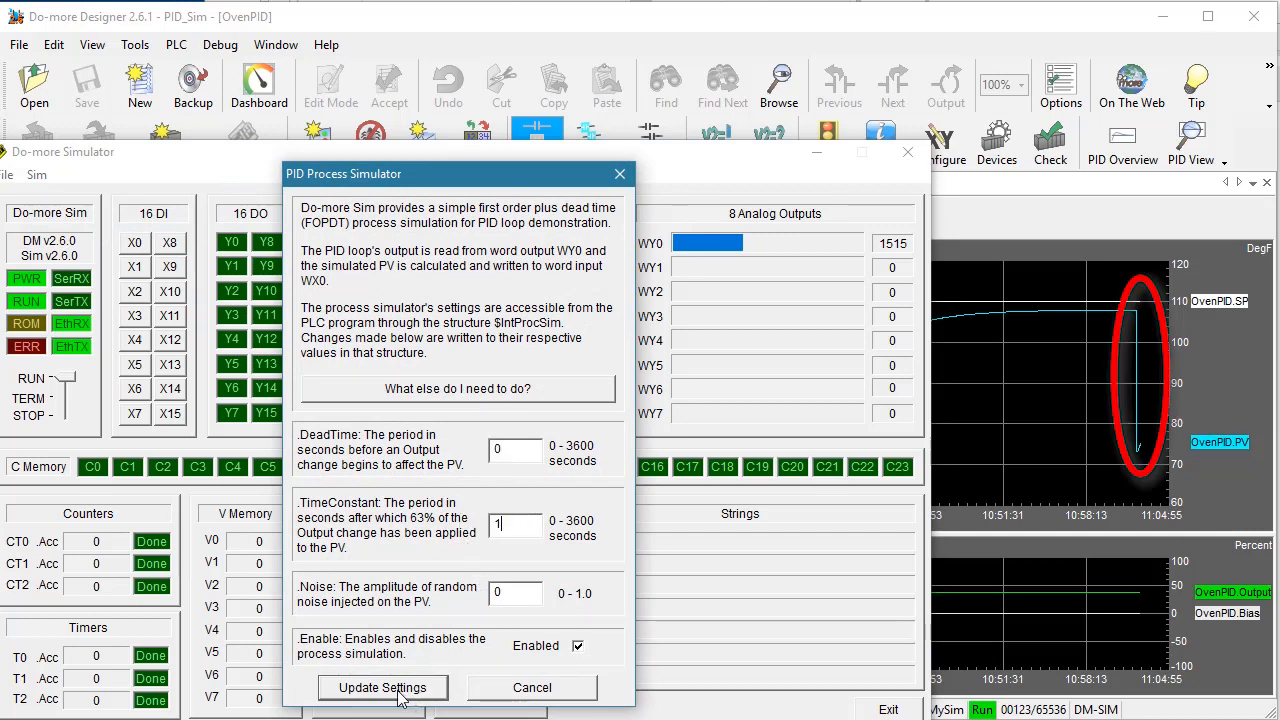
{"action": "left_click", "coordinate": [400, 692]}
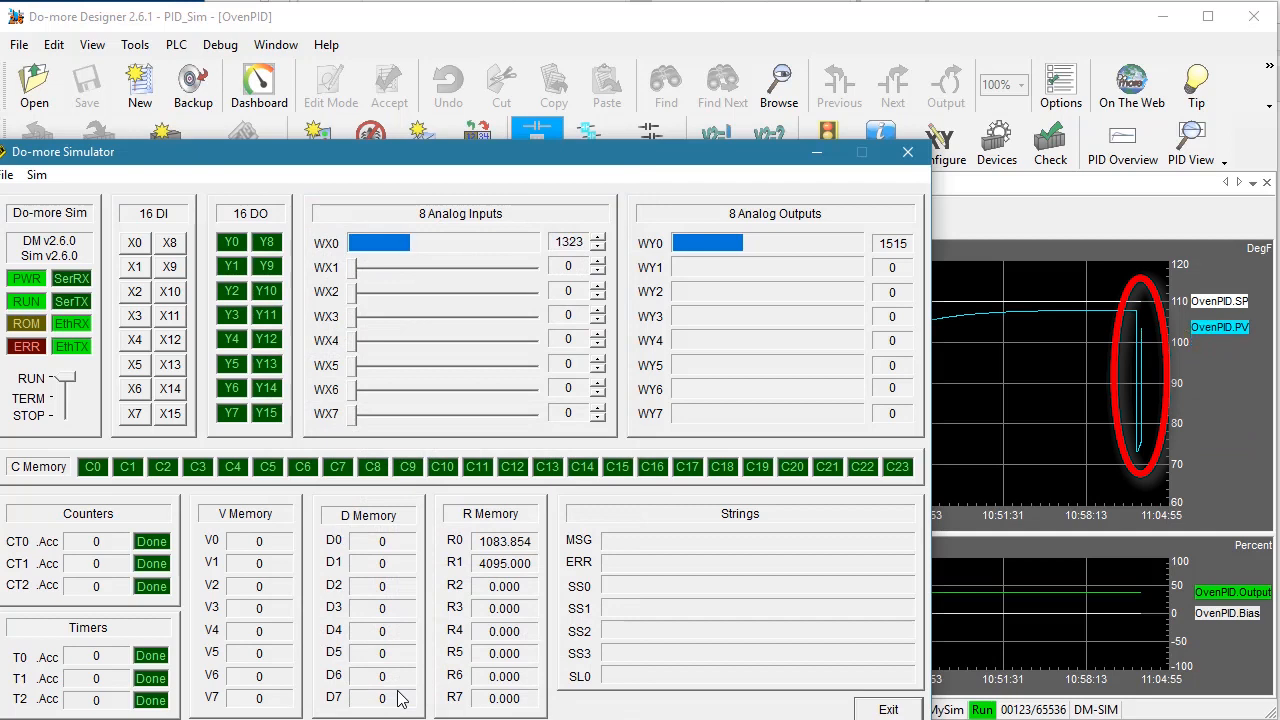
Set the process simulator's dead time to 6.2 and time constant to 231 seconds, and move the simulator off the PID view
{"action": "left_click", "coordinate": [38, 178]}
{"action": "left_click", "coordinate": [80, 219]}
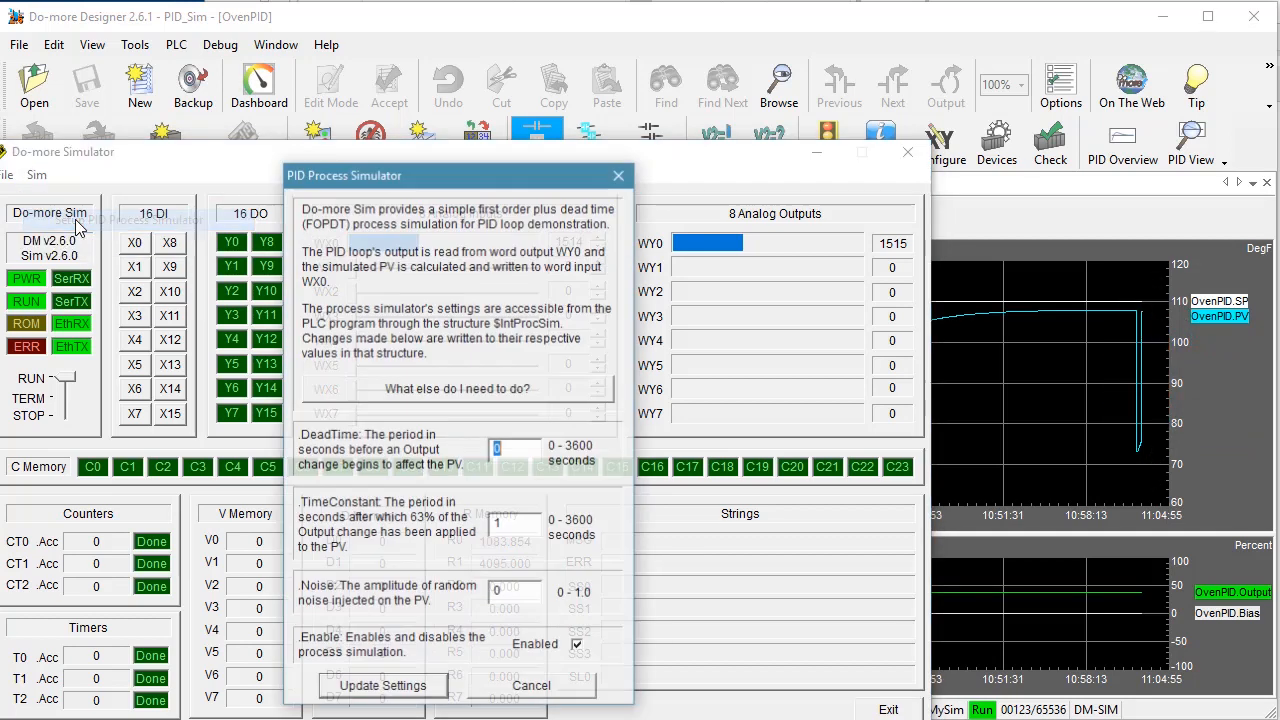
{"action": "type", "text": "6.2"}
{"action": "key", "text": "Tab"}
{"action": "type", "text": "231.0"}
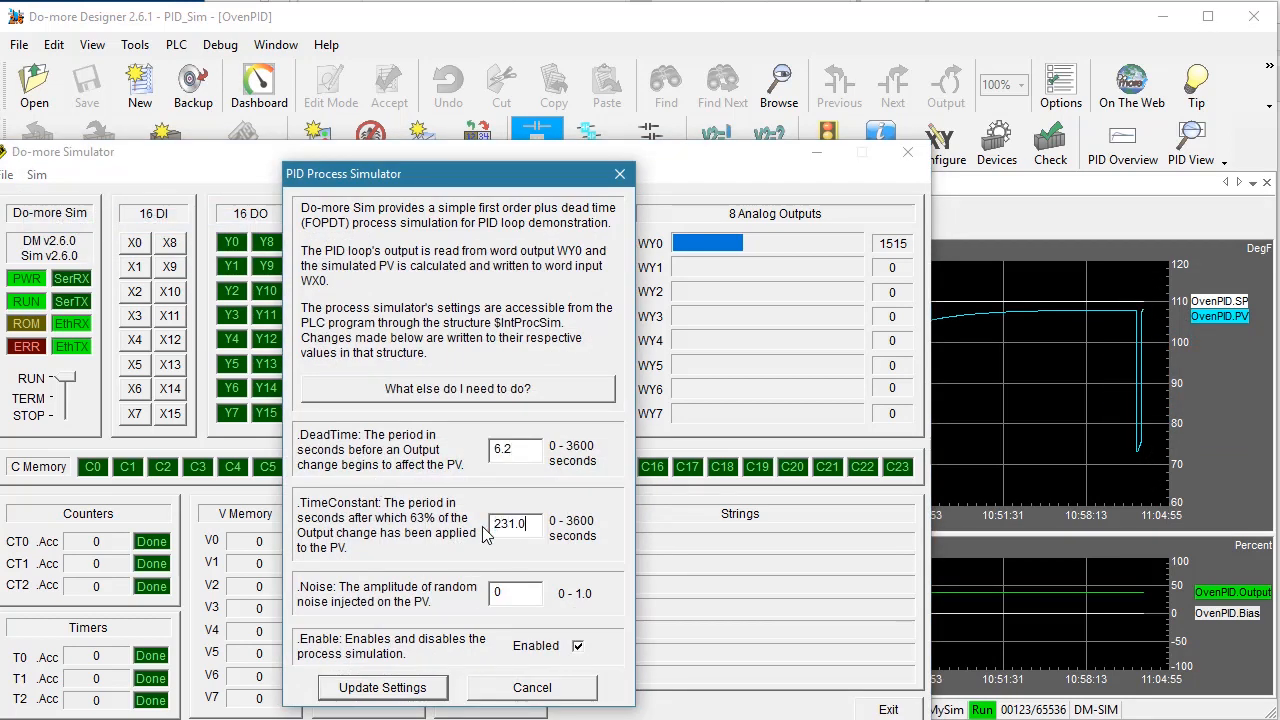
{"action": "left_click", "coordinate": [384, 688]}
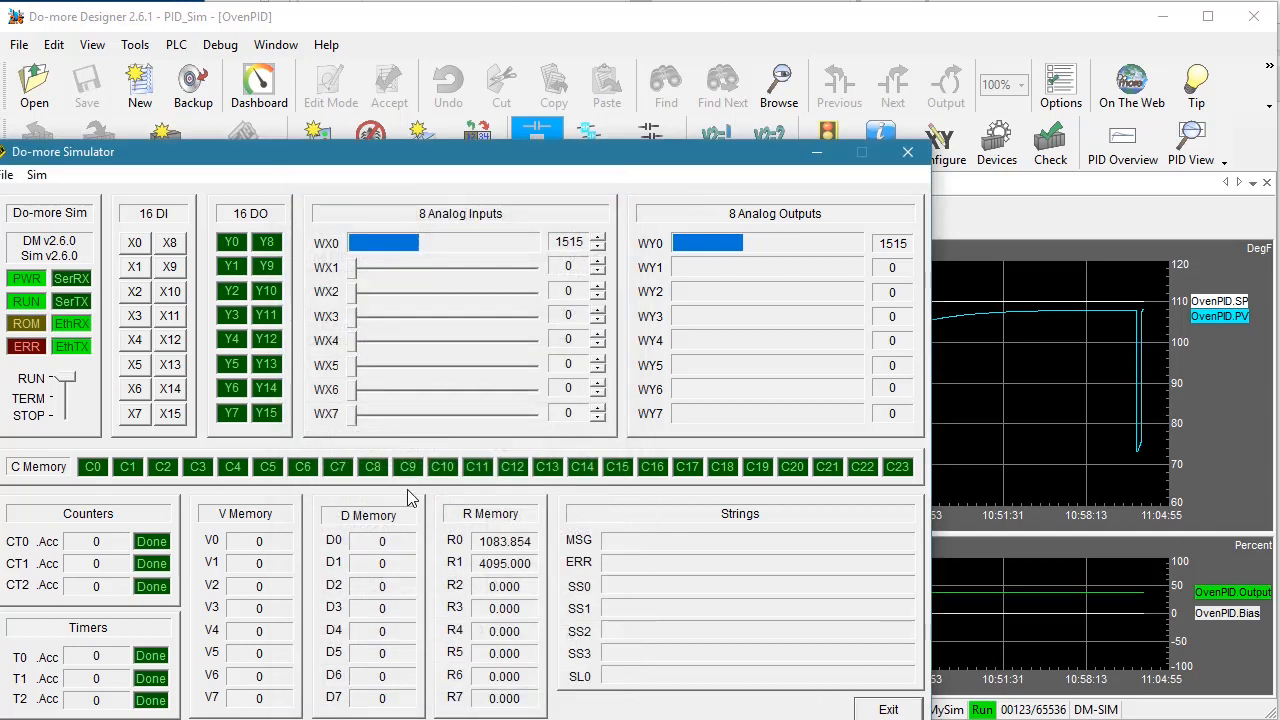
{"action": "left_click_drag", "start_coordinate": [491, 156], "coordinate": [0, 290]}
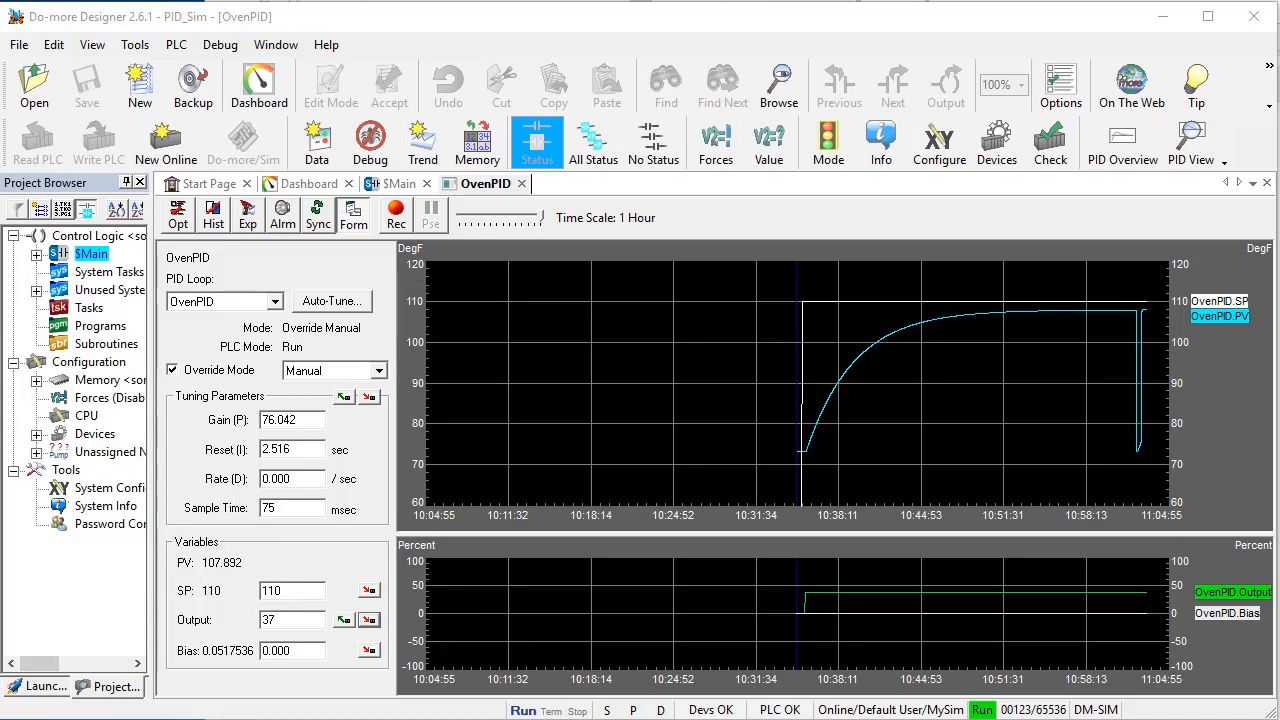
Start an auto-tune of OvenPID with PI control, the closed-loop algorithm and a 0.2 deadband
{"action": "left_click", "coordinate": [321, 305]}
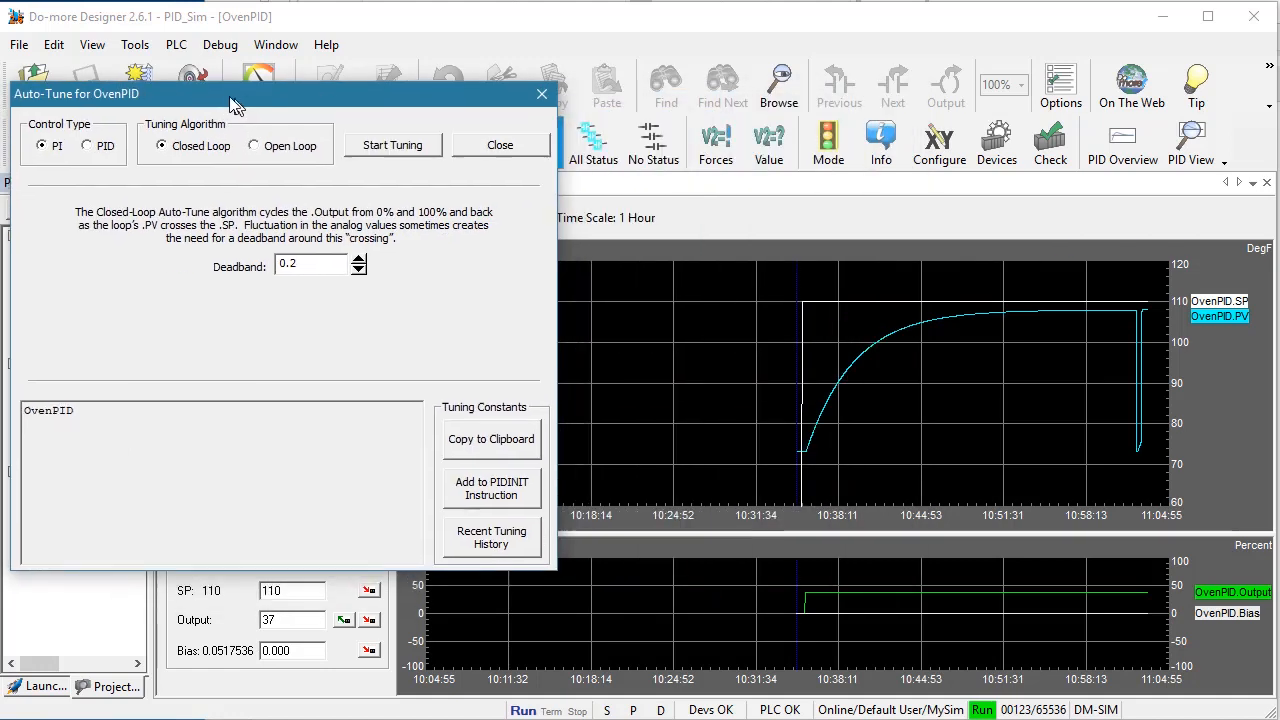
{"action": "left_click_drag", "start_coordinate": [588, 105], "coordinate": [241, 94]}
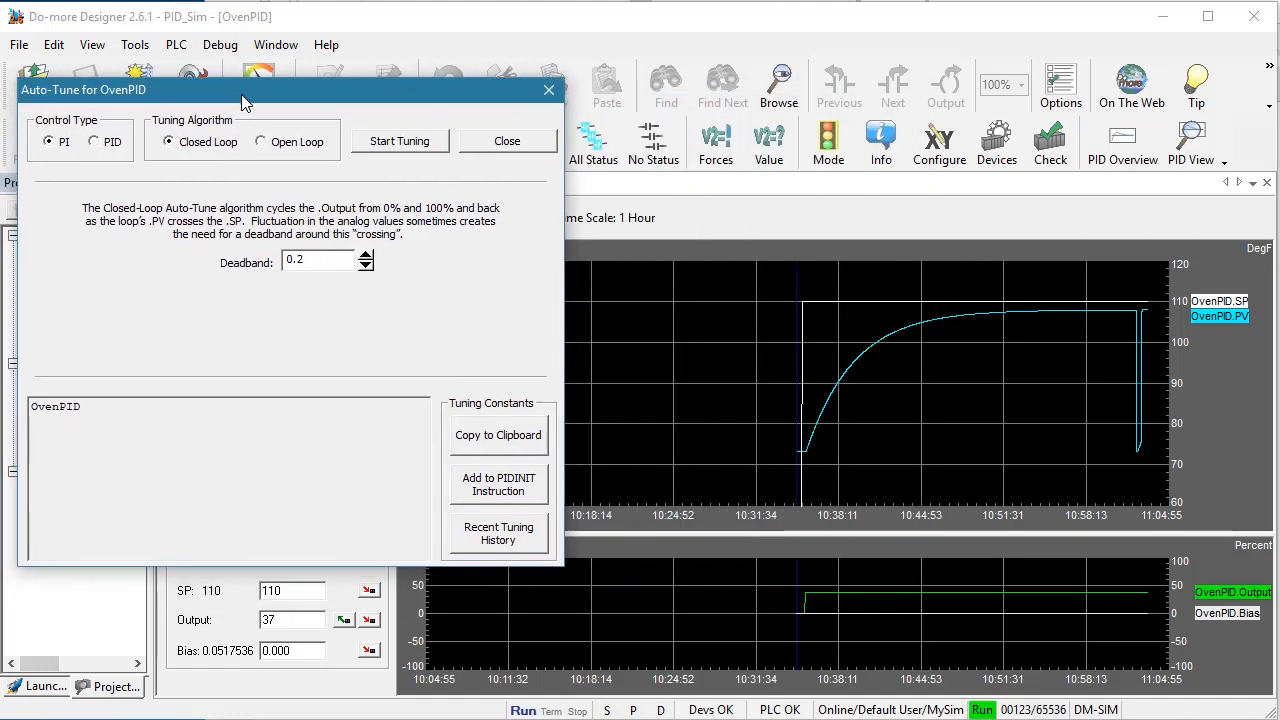
{"action": "left_click", "coordinate": [401, 143]}
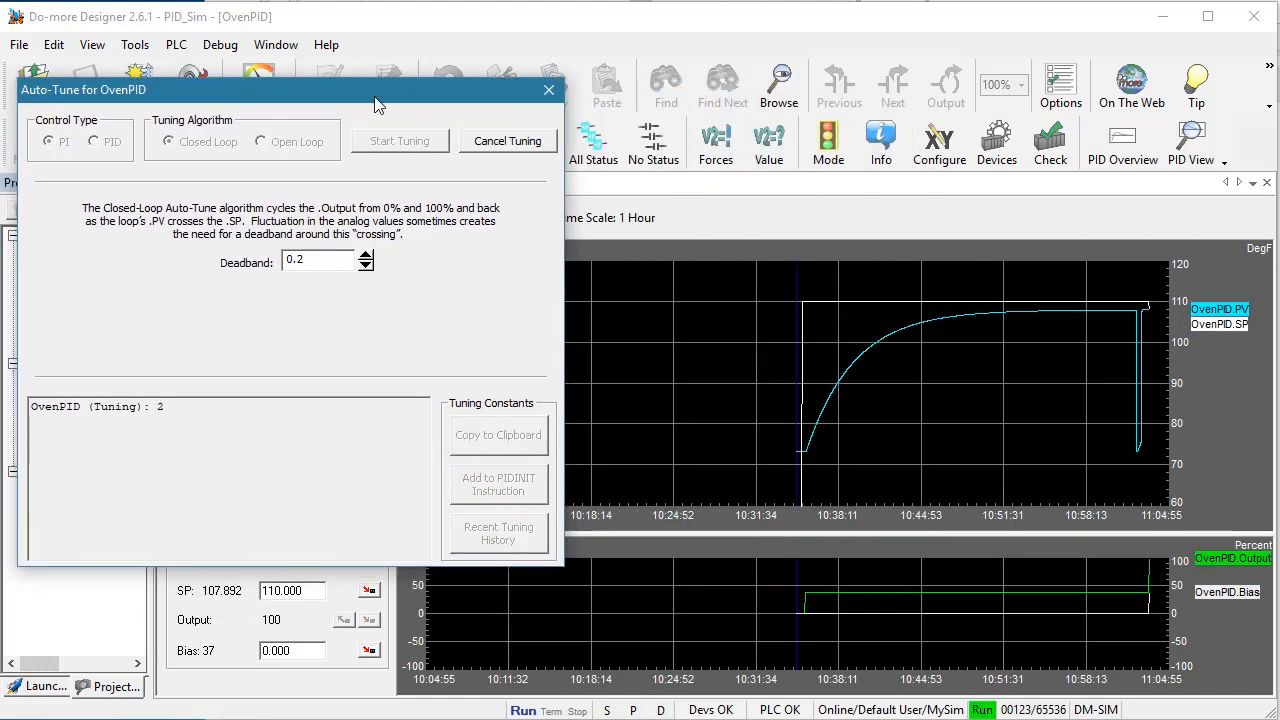
Scale the PV/SP chart's Y-axis from 100 to 115 and set the time scale to 5 minutes
{"action": "right_click", "coordinate": [626, 322]}
{"action": "left_click", "coordinate": [660, 362]}
{"action": "double_click", "coordinate": [637, 449]}
{"action": "type", "text": "1"}
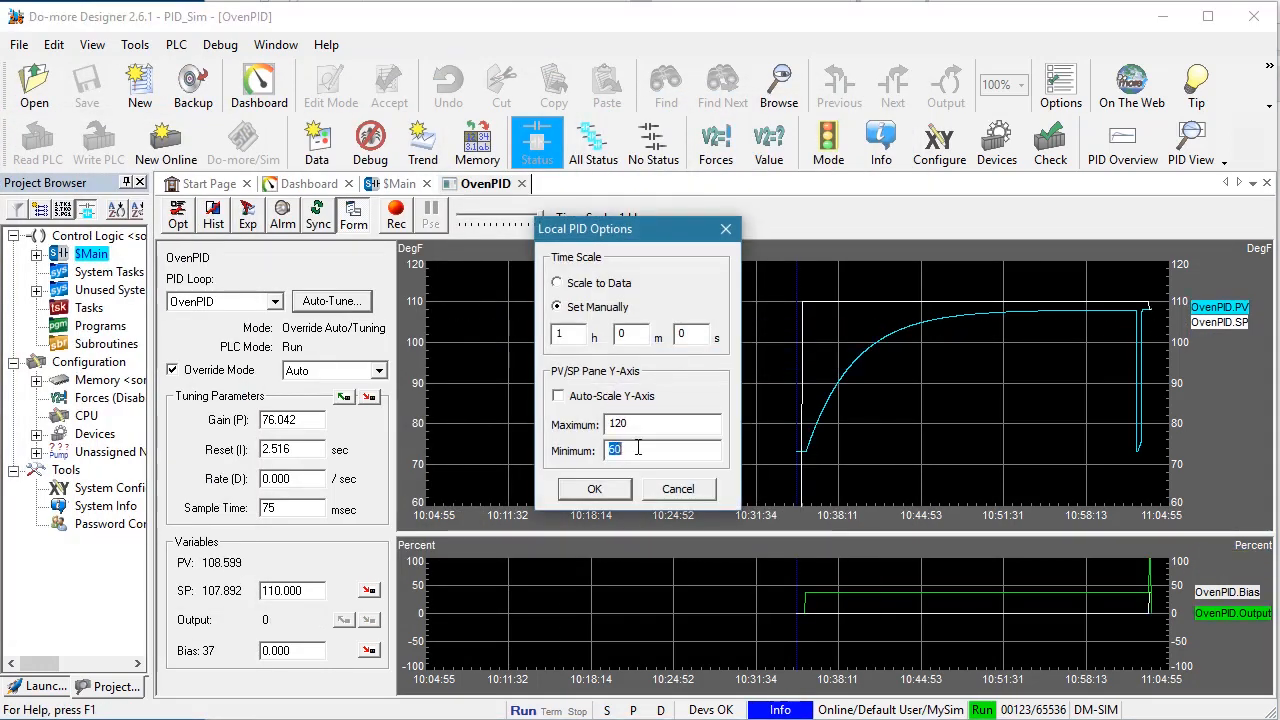
{"action": "type", "text": "0.0"}
{"action": "double_click", "coordinate": [640, 423]}
{"action": "type", "text": "115"}
{"action": "key", "text": "Return"}
{"action": "left_click_drag", "start_coordinate": [543, 218], "coordinate": [516, 218]}
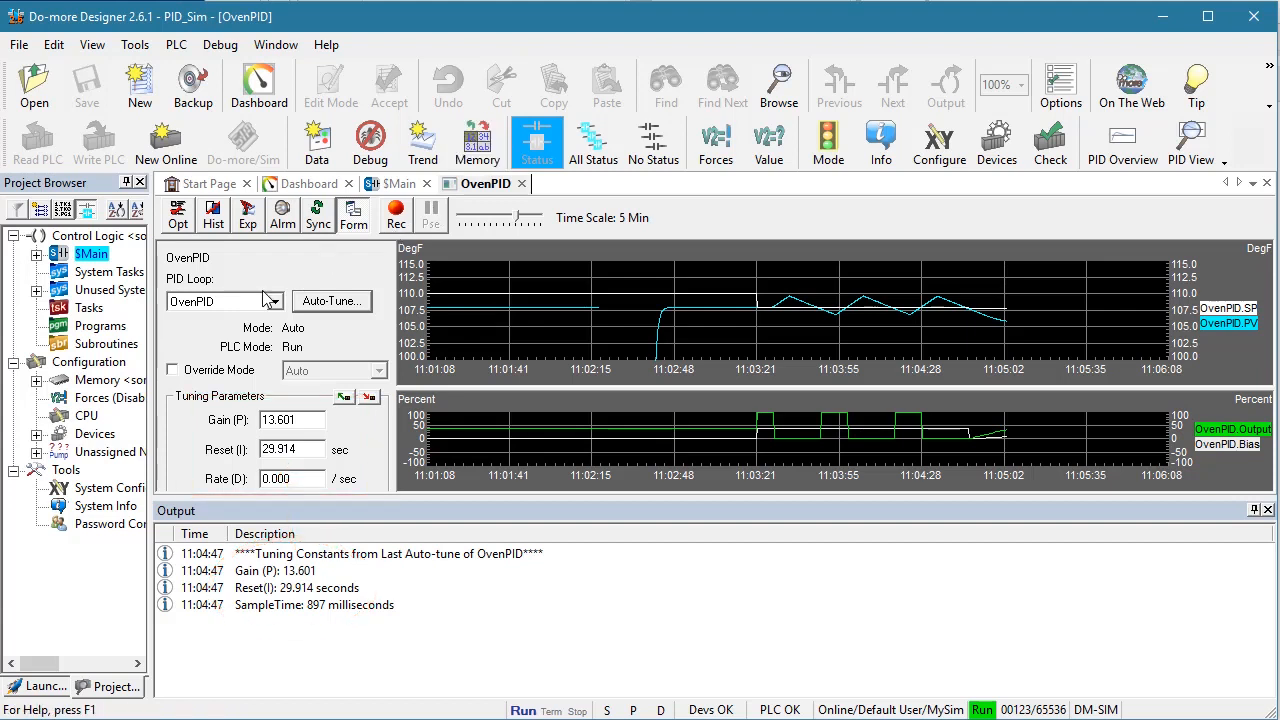
Open the $tFirstScan task from the unused system tasks for ladder editing
{"action": "left_click", "coordinate": [36, 290]}
{"action": "double_click", "coordinate": [85, 308]}
{"action": "left_click", "coordinate": [83, 308]}
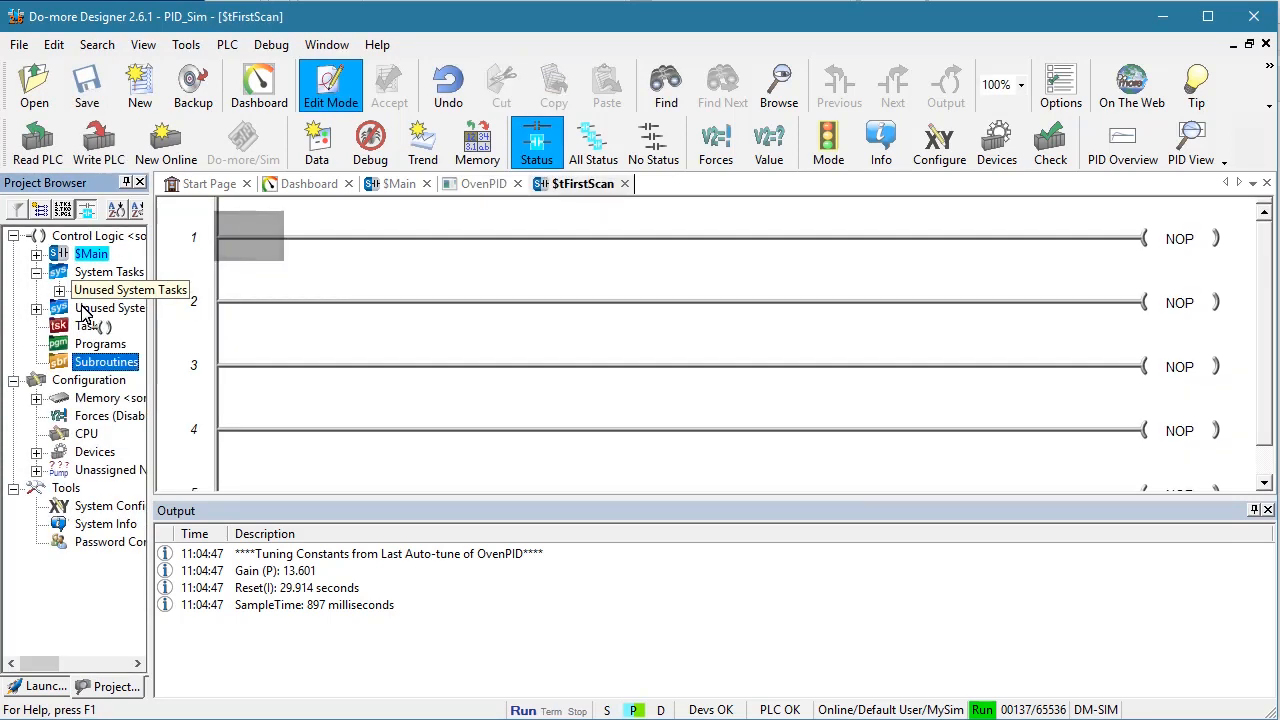
Add a normally open ST1 ($On) contact at the start of rung 1 in $tFirstScan
{"action": "left_click", "coordinate": [267, 251]}
{"action": "key", "text": "F2"}
{"action": "type", "text": "ST1"}
{"action": "key", "text": "Return"}
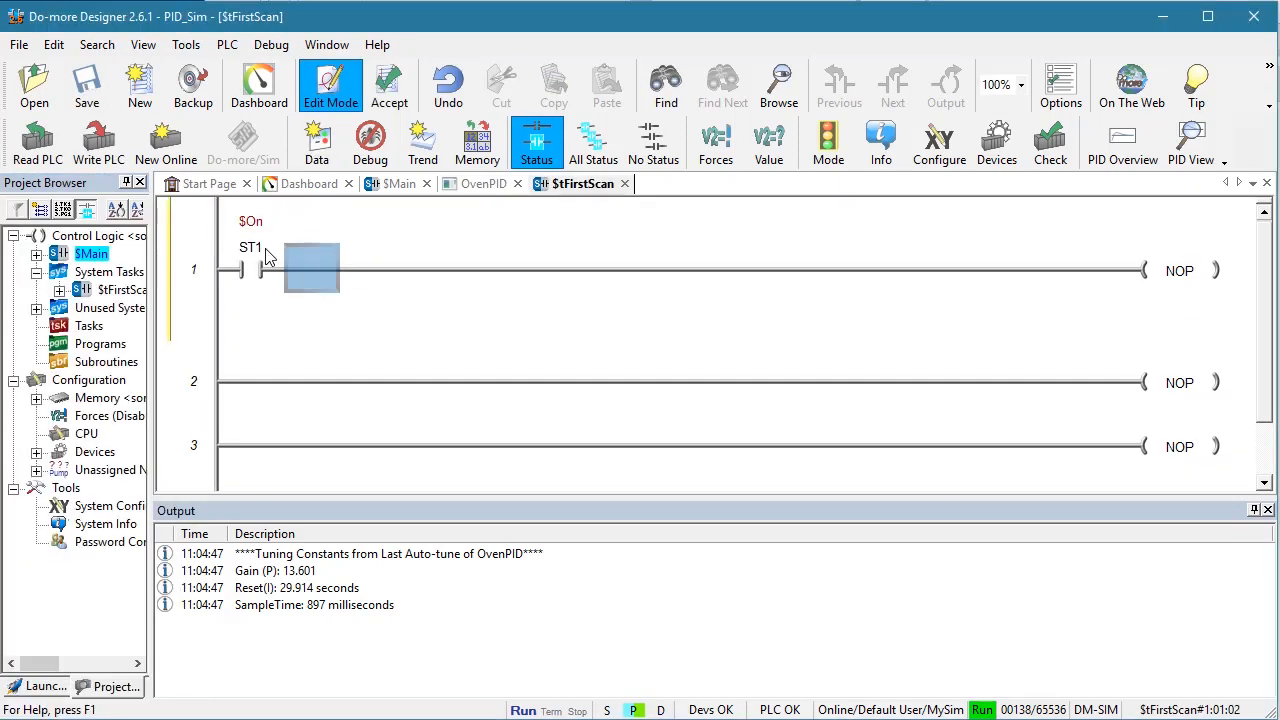
Add a PIDINIT instruction for OvenPID to rung 1 with sample time 897 ms, gain 13.601 and reset 29.914 sec
{"action": "key", "text": "End"}
{"action": "type", "text": "PIDINIT"}
{"action": "key", "text": "Return"}
{"action": "left_click_drag", "start_coordinate": [1146, 321], "coordinate": [1082, 318]}
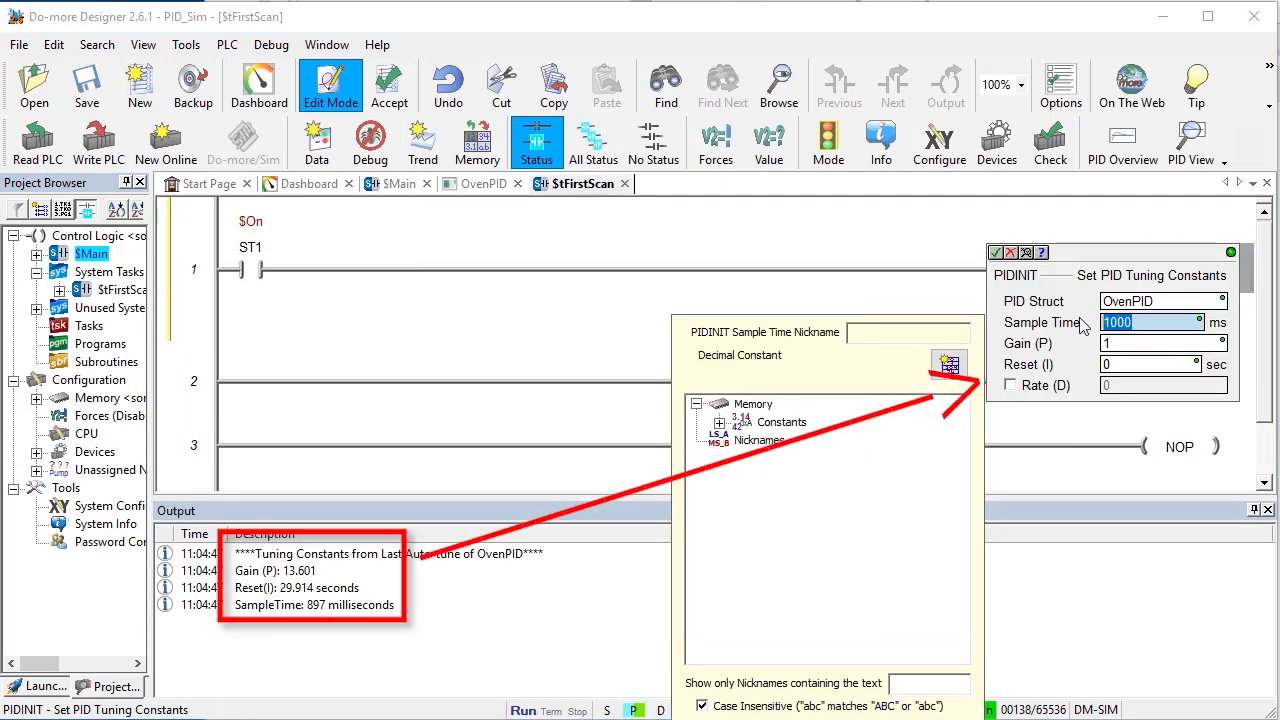
{"action": "type", "text": "897"}
{"action": "key", "text": "Tab"}
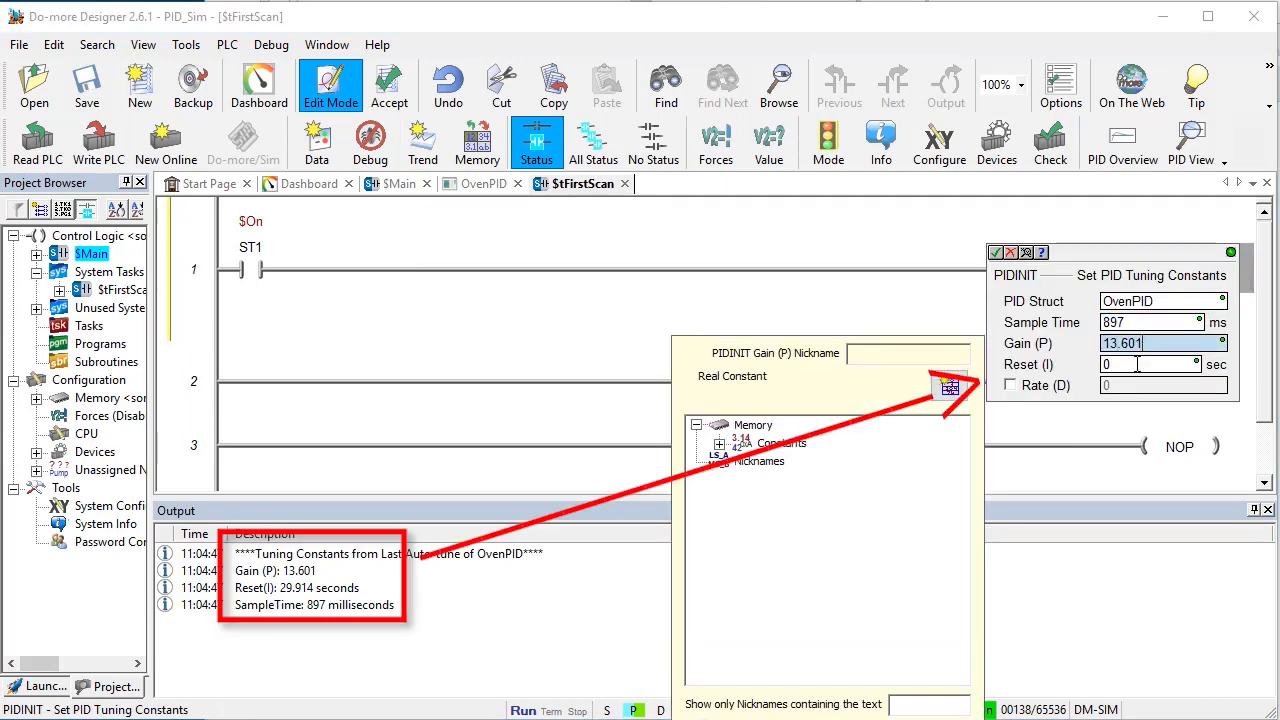
{"action": "key", "text": "Tab"}
{"action": "type", "text": "29.914"}
{"action": "left_click", "coordinate": [996, 253]}
Accept the ladder edits, save the project to disk and write the program to the PLC
{"action": "left_click", "coordinate": [389, 88]}
{"action": "left_click", "coordinate": [87, 88]}
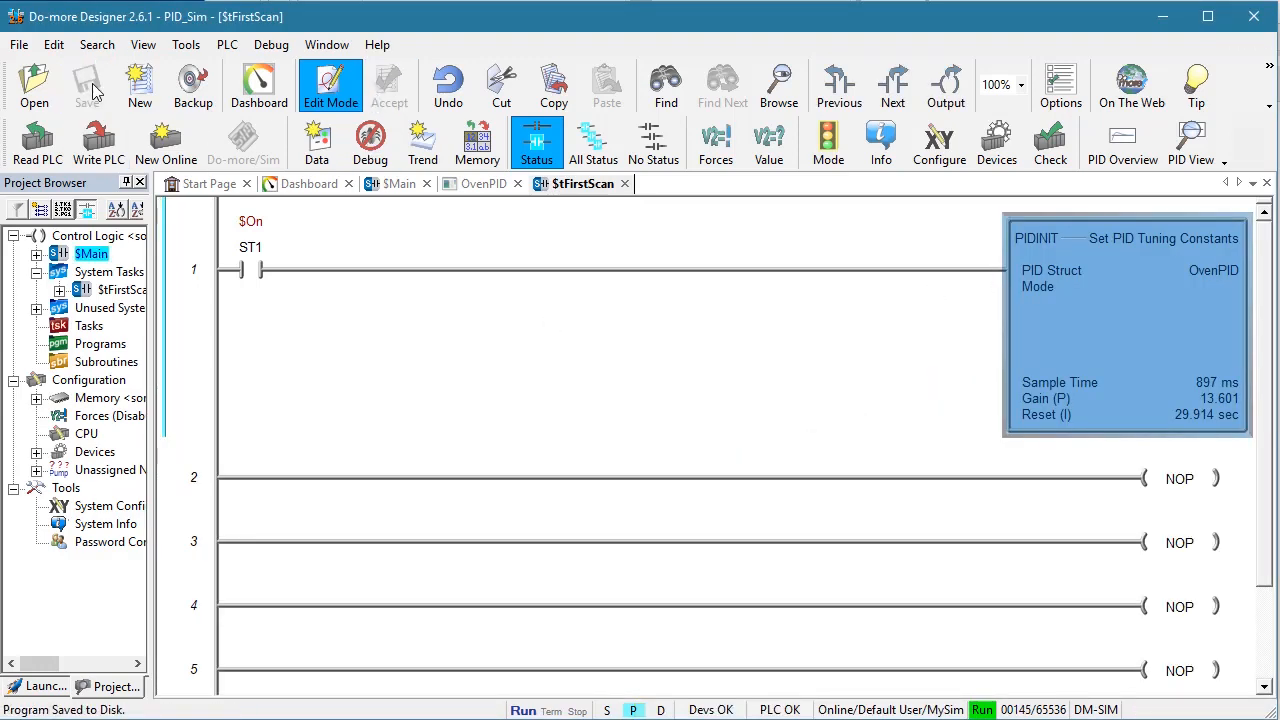
{"action": "left_click", "coordinate": [98, 140]}
{"action": "left_click", "coordinate": [531, 688]}
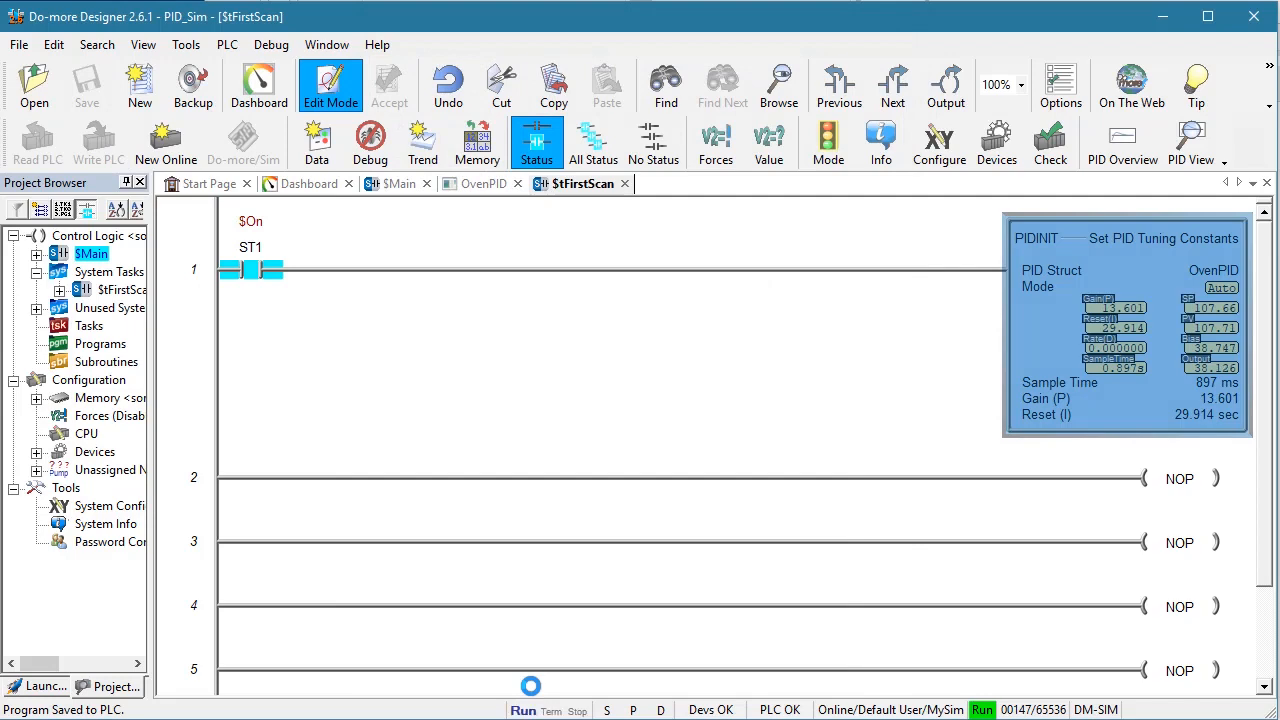
In the OvenPID view, write a setpoint of 115 and set the chart's maximum to 120 and time scale to 10 minutes
{"action": "left_click", "coordinate": [486, 185]}
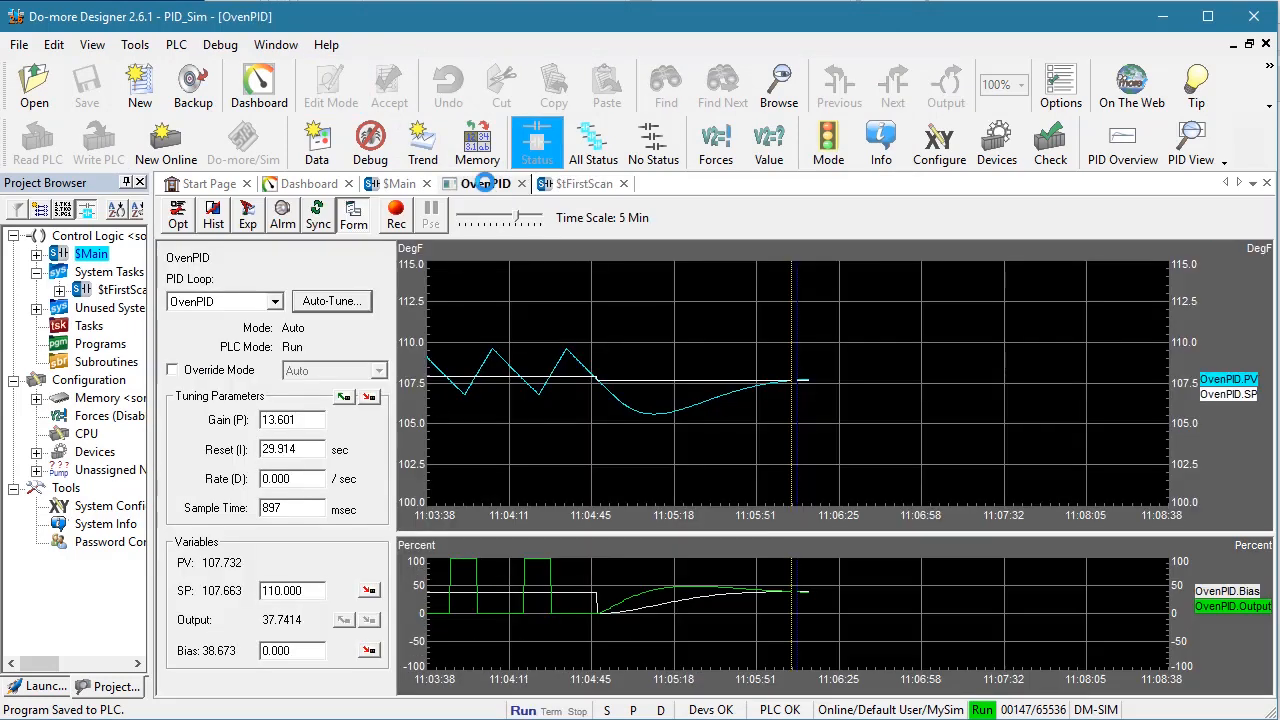
{"action": "left_click", "coordinate": [316, 592]}
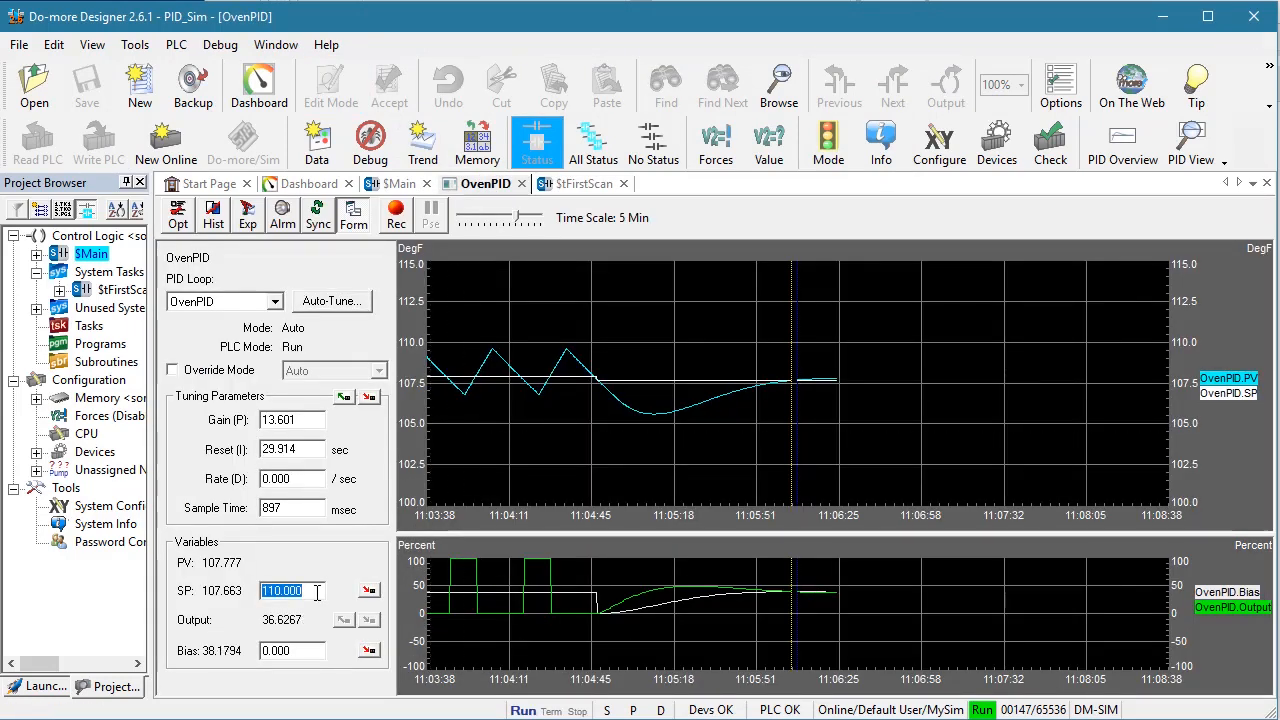
{"action": "left_click", "coordinate": [369, 590]}
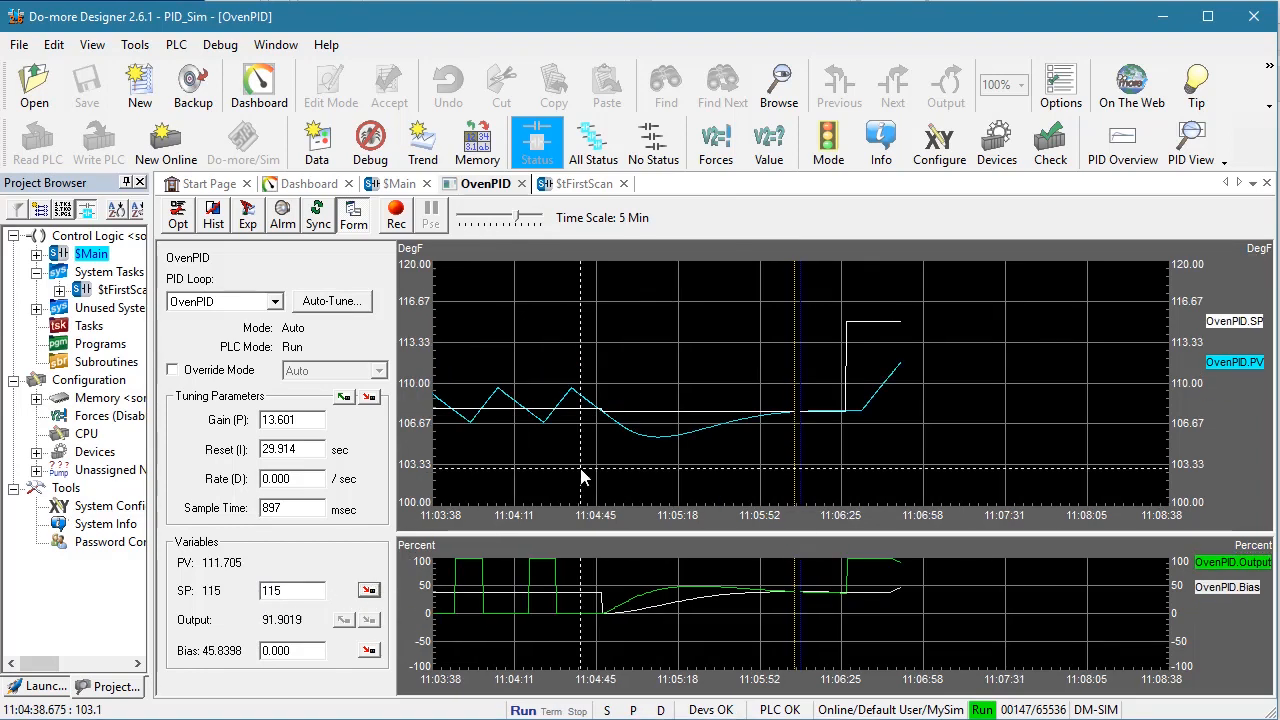
{"action": "left_click_drag", "start_coordinate": [517, 216], "coordinate": [535, 216]}
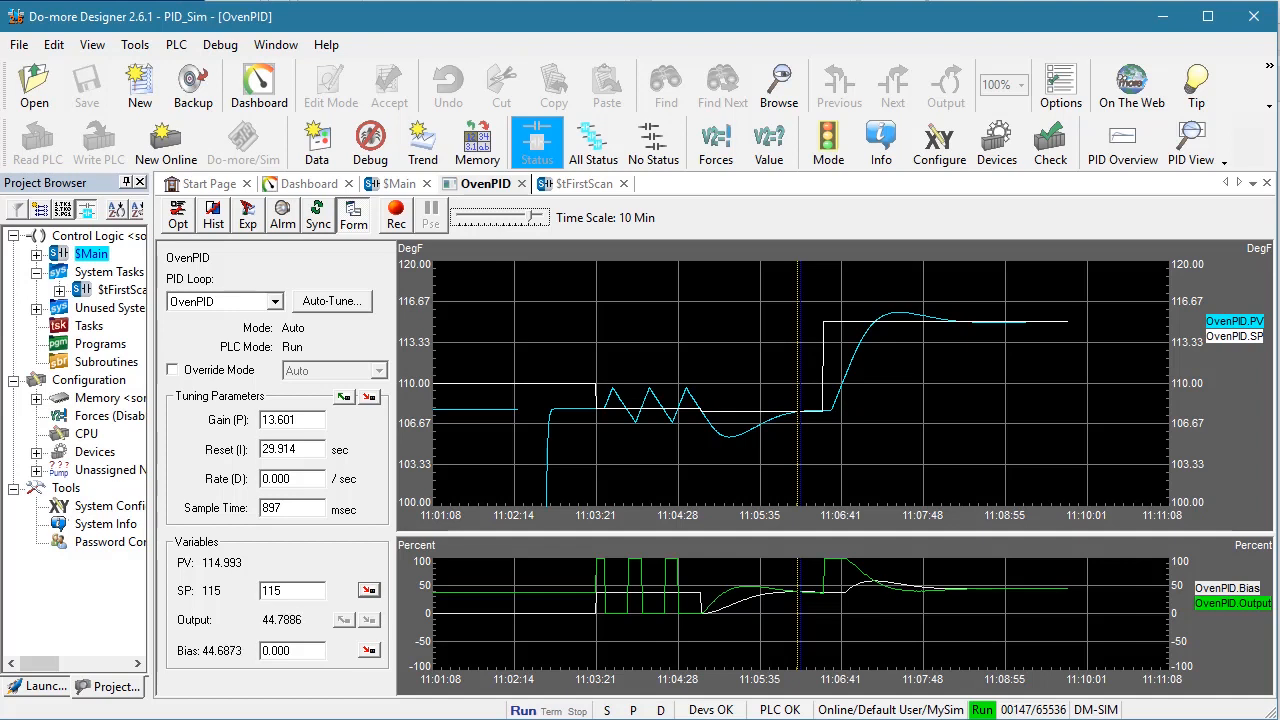
Write a setpoint of 100 to the OvenPID loop
{"action": "double_click", "coordinate": [311, 591]}
{"action": "type", "text": "100"}
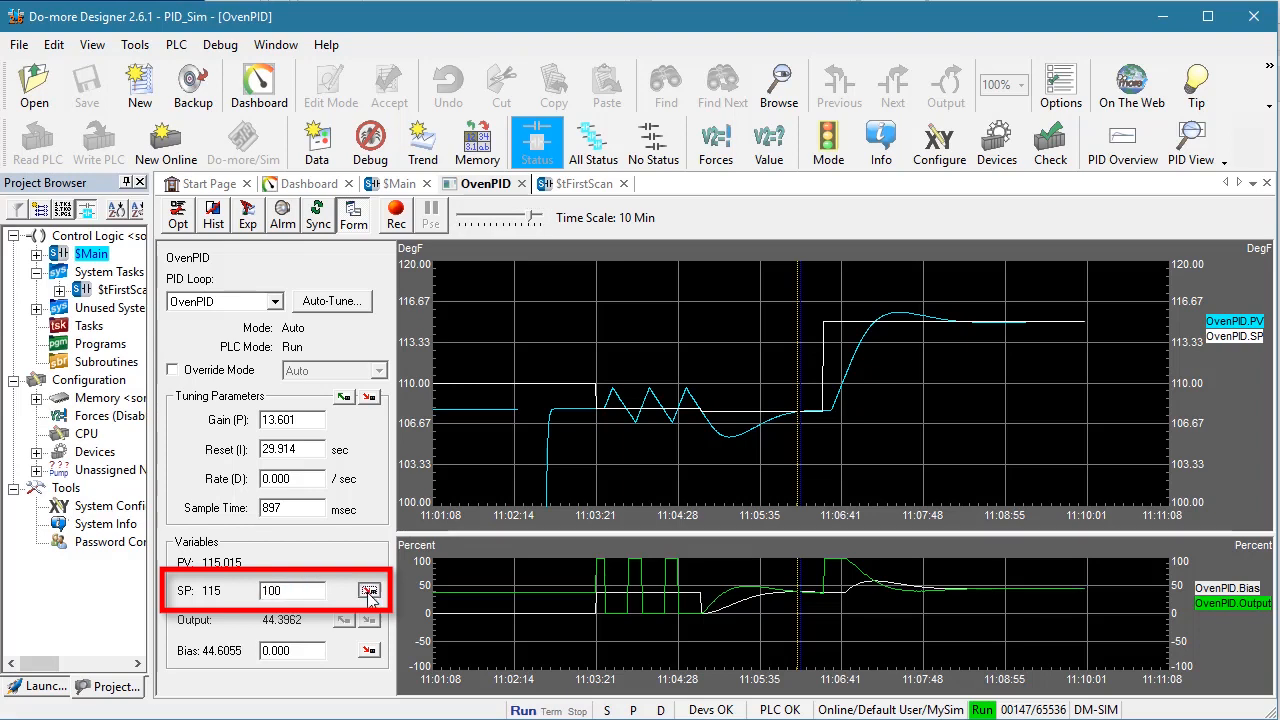
{"action": "left_click", "coordinate": [370, 593]}
Set the minimum of the PV/SP chart's Y-axis to 95
{"action": "right_click", "coordinate": [701, 371]}
{"action": "left_click", "coordinate": [737, 407]}
{"action": "double_click", "coordinate": [661, 448]}
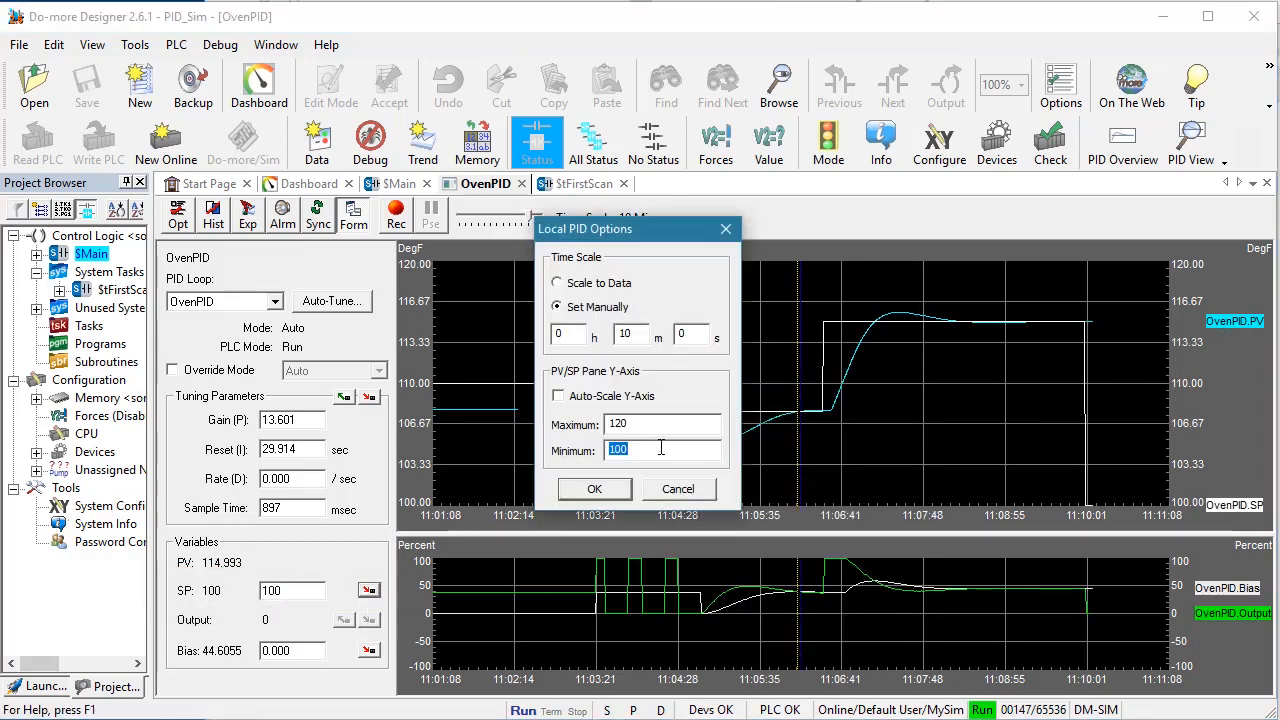
{"action": "type", "text": "95"}
{"action": "left_click", "coordinate": [573, 481]}
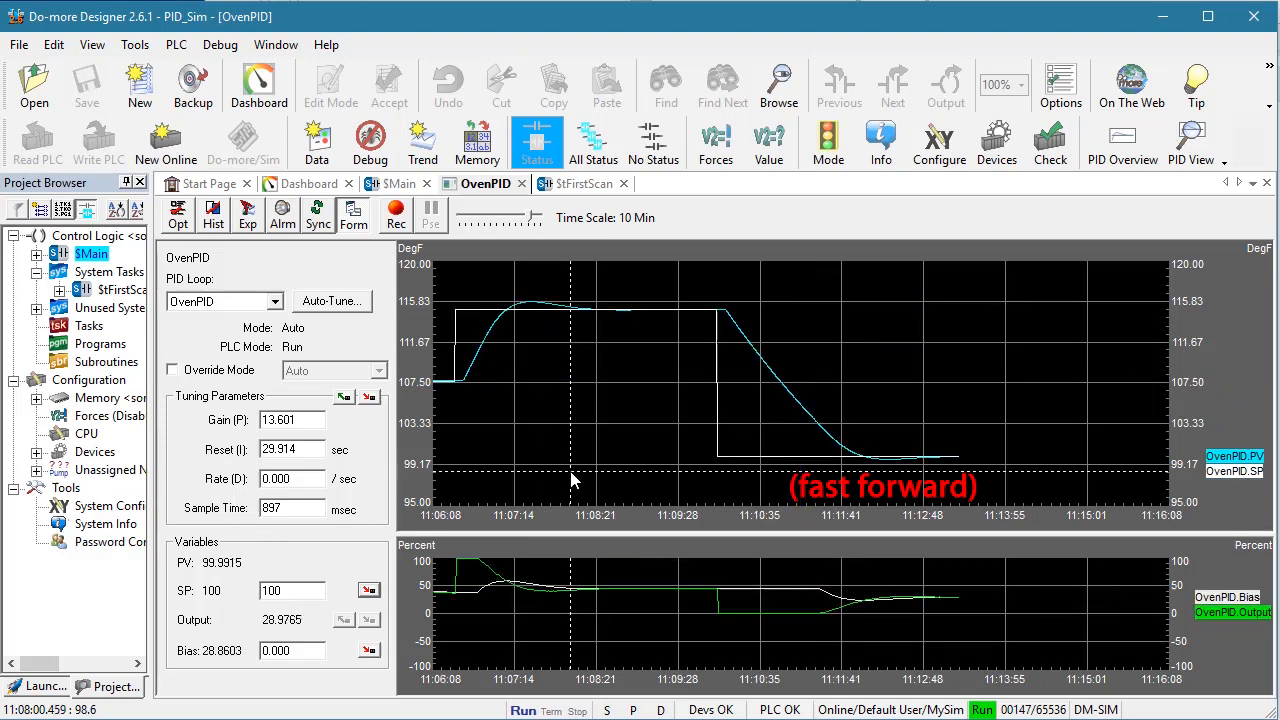
Set the OvenPID chart's time scale to 30 minutes and write a setpoint of 110 to the loop
{"action": "left_click_drag", "start_coordinate": [533, 217], "coordinate": [540, 217]}
{"action": "double_click", "coordinate": [315, 591]}
{"action": "type", "text": "11"}
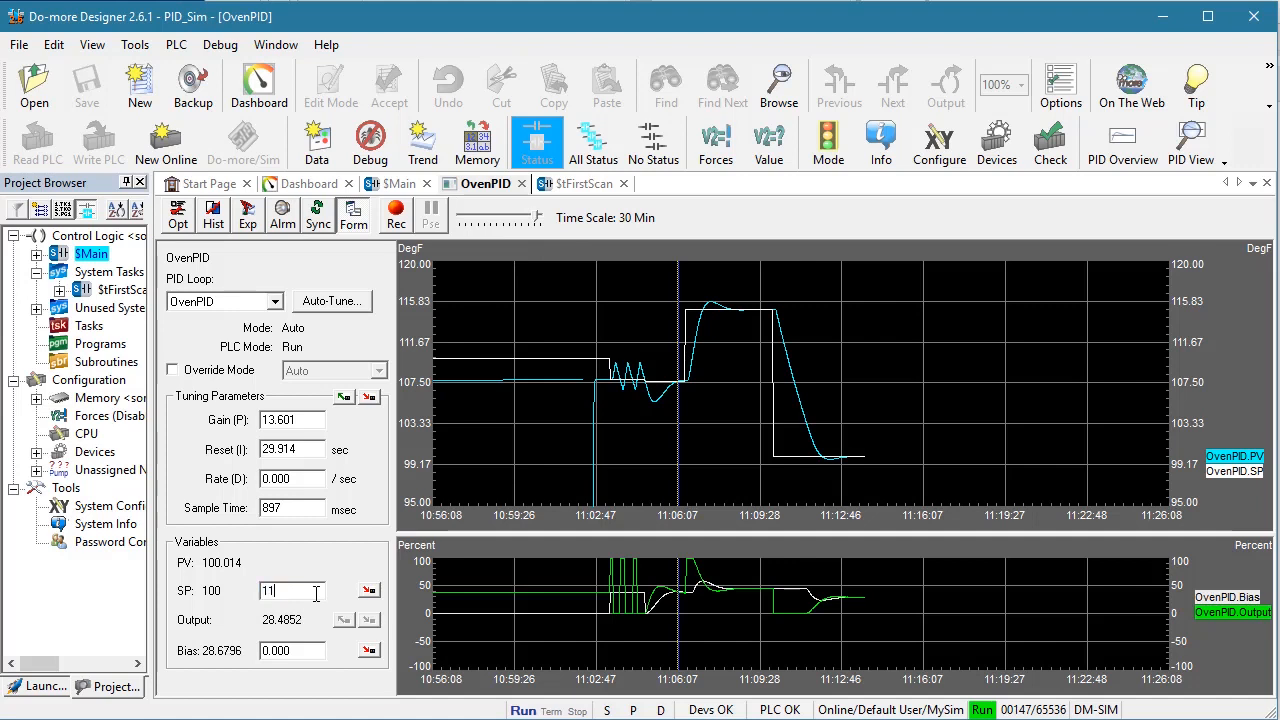
{"action": "left_click", "coordinate": [369, 591]}
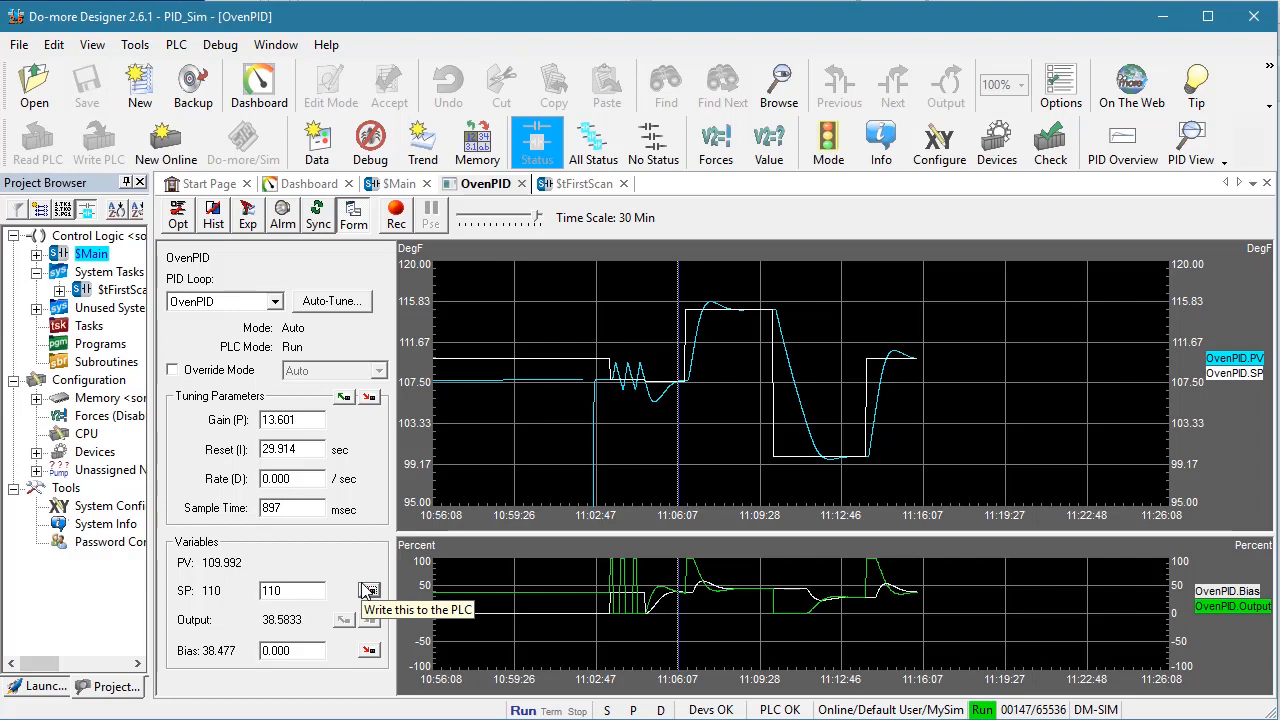
In the Do-more Simulator's PID process simulator, set the noise amplitude to 0.005 and update the settings
{"action": "left_click_drag", "start_coordinate": [0, 240], "coordinate": [526, 87]}
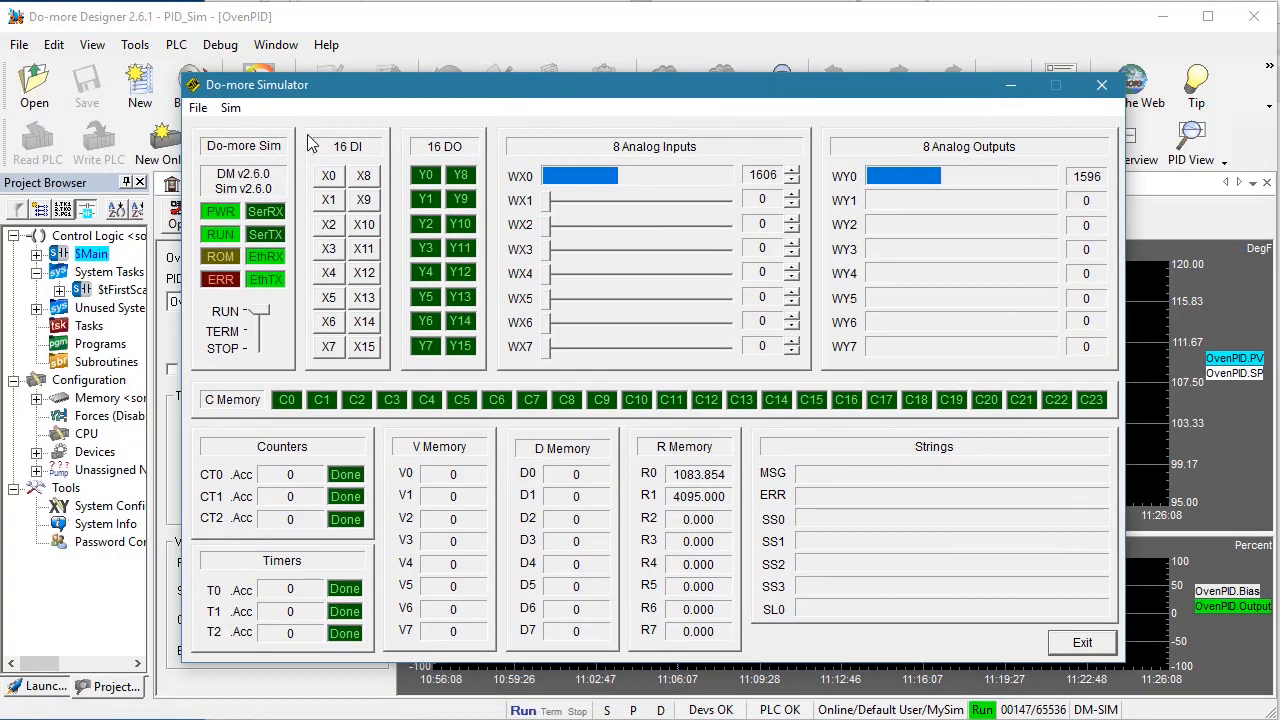
{"action": "left_click", "coordinate": [230, 108]}
{"action": "left_click", "coordinate": [264, 152]}
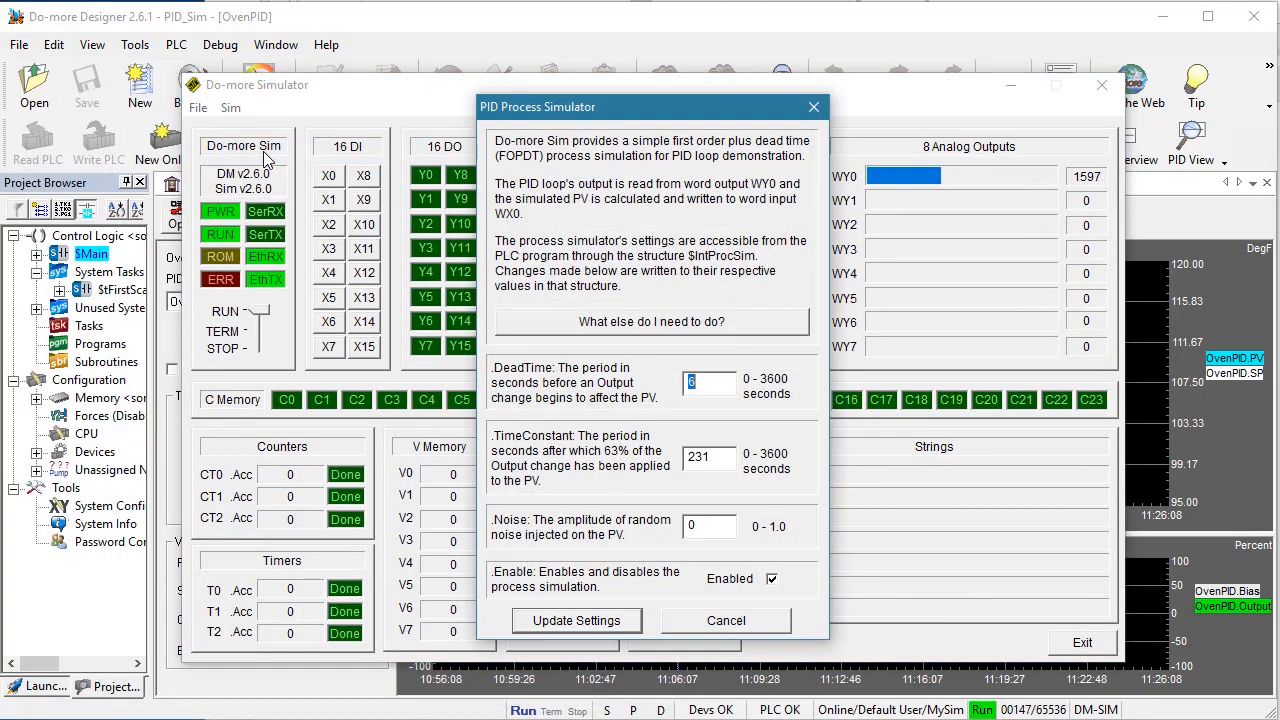
{"action": "left_click", "coordinate": [713, 525]}
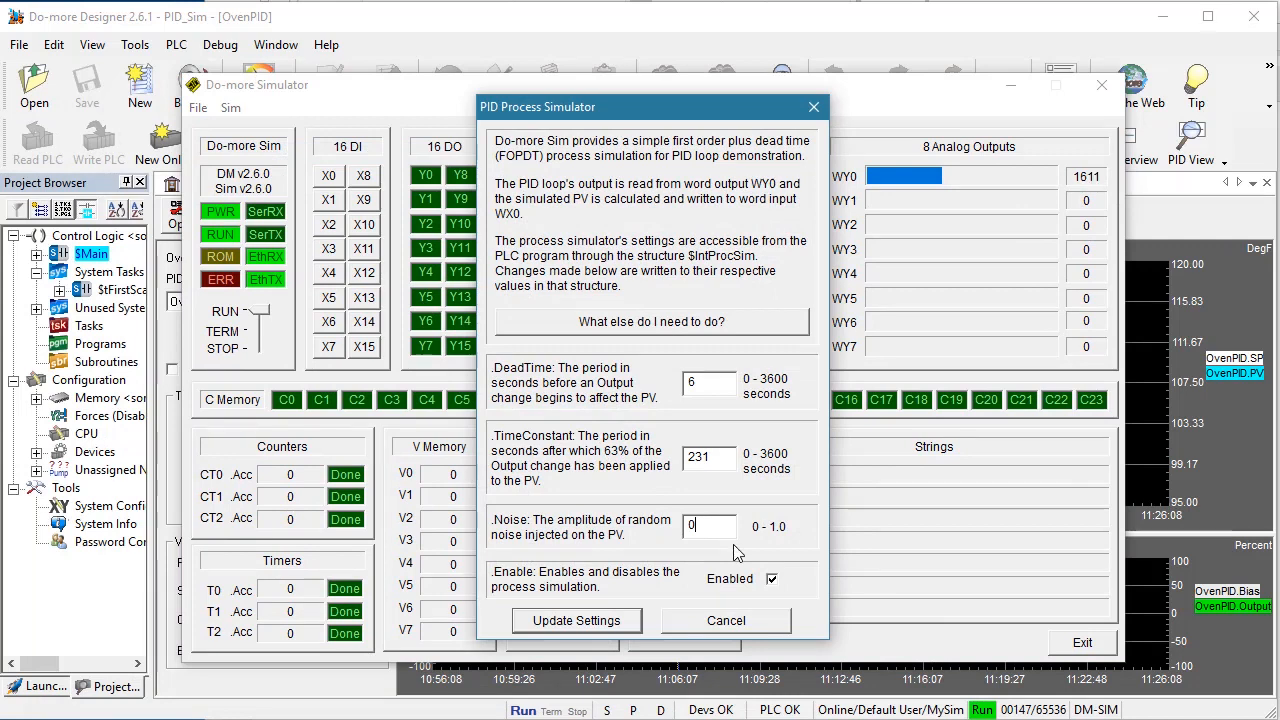
{"action": "type", "text": ".005"}
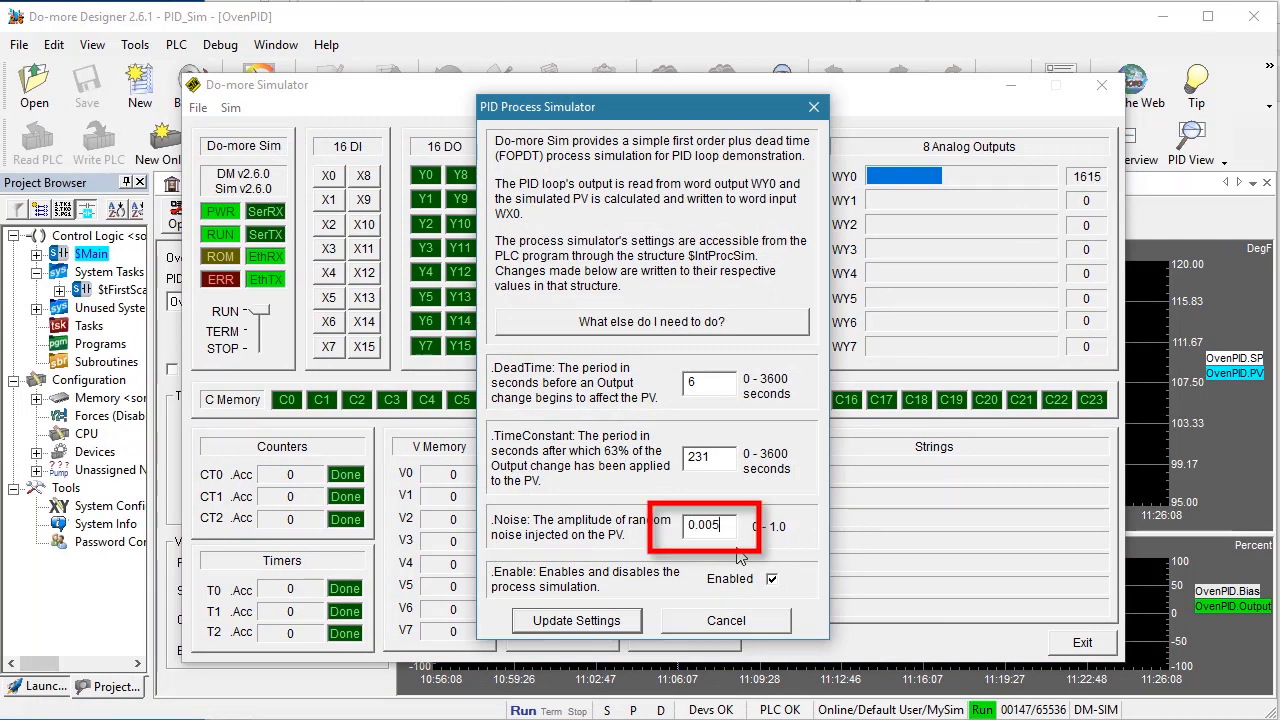
{"action": "left_click", "coordinate": [590, 621]}
{"action": "left_click_drag", "start_coordinate": [874, 81], "coordinate": [821, 117]}
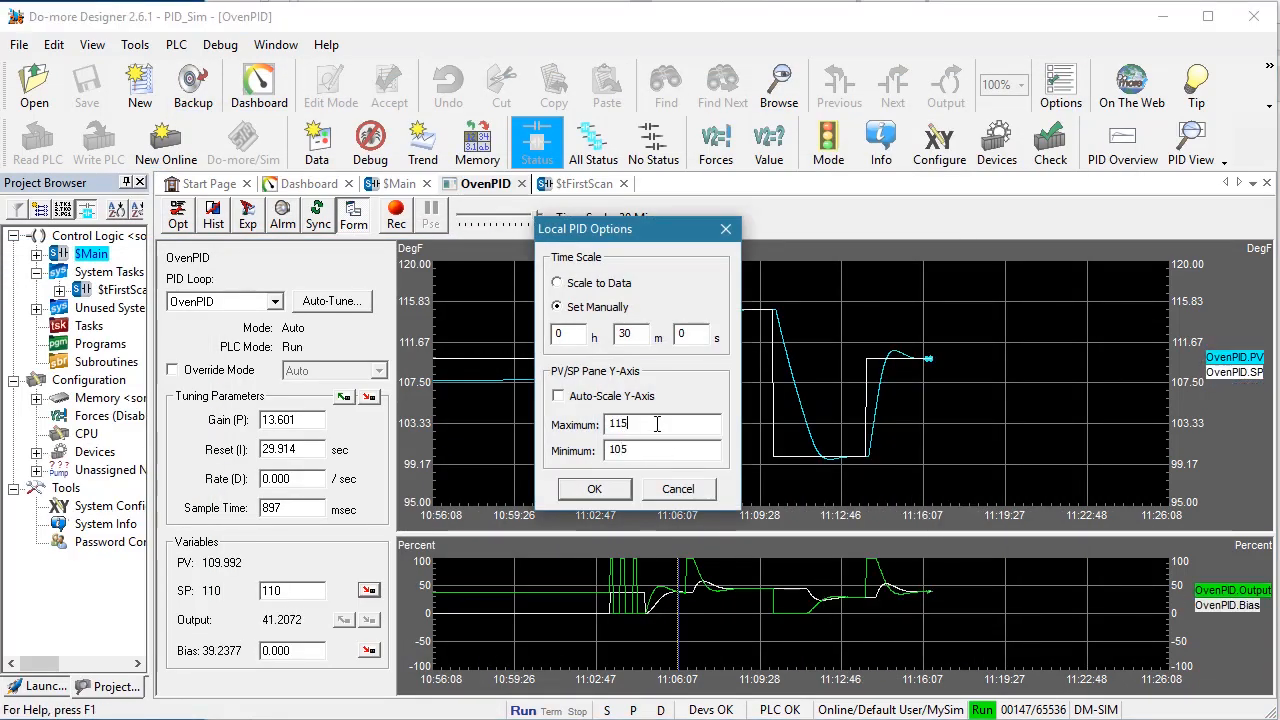
Narrow the PV/SP chart's Y-axis to 108–112 and set the time scale to 5 minutes
{"action": "right_click", "coordinate": [728, 378]}
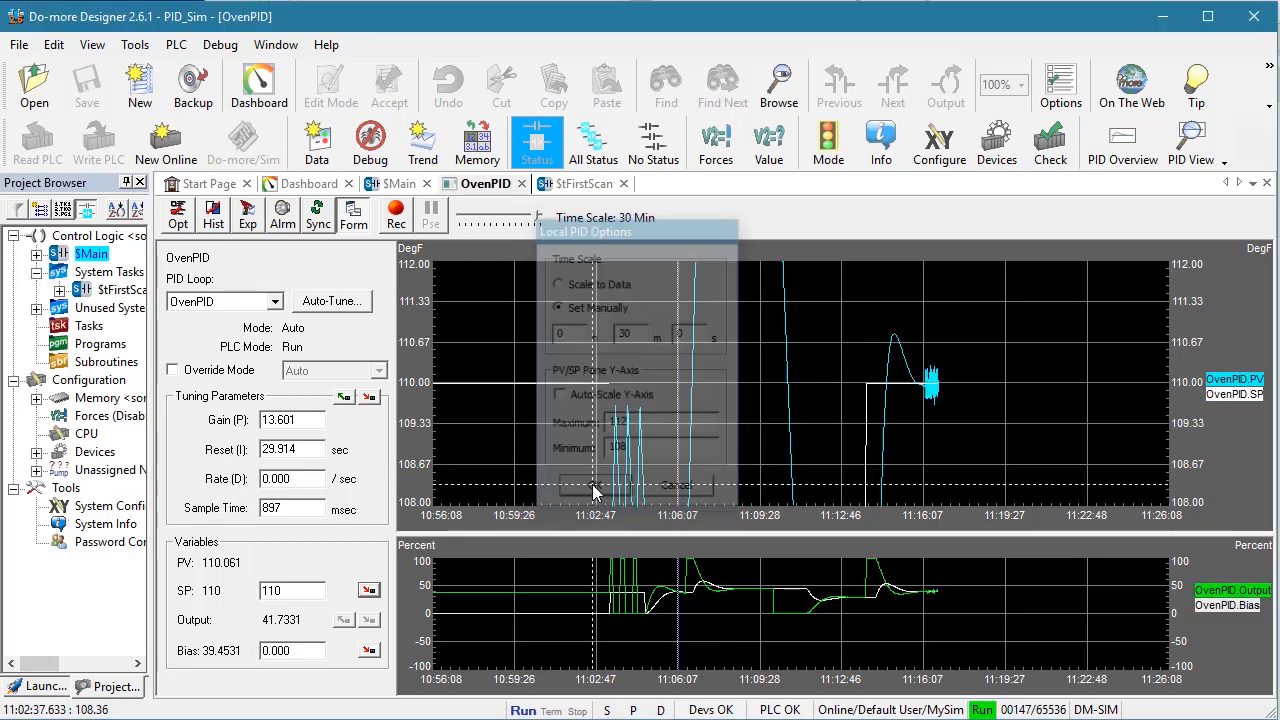
{"action": "left_click_drag", "start_coordinate": [537, 217], "coordinate": [513, 217]}
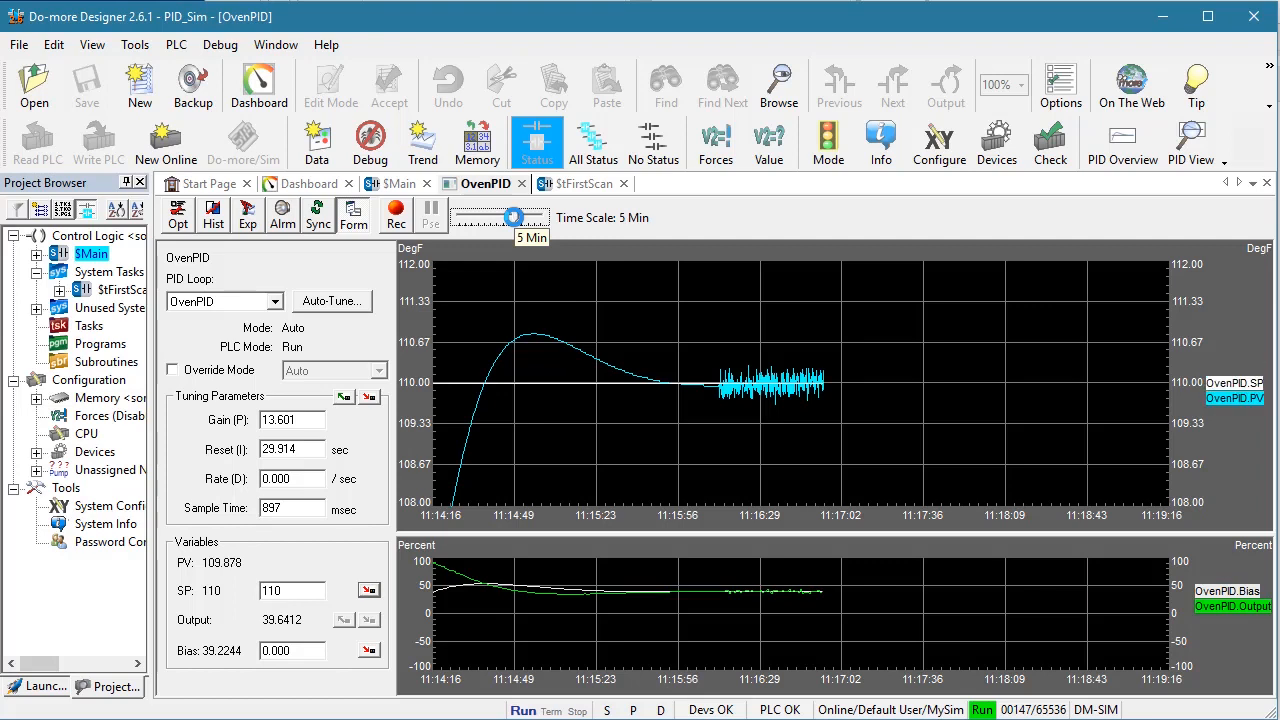
Run a closed-loop PI auto-tune of OvenPID with a deadband of 0.1, returning control to the ladder program
{"action": "left_click", "coordinate": [336, 304]}
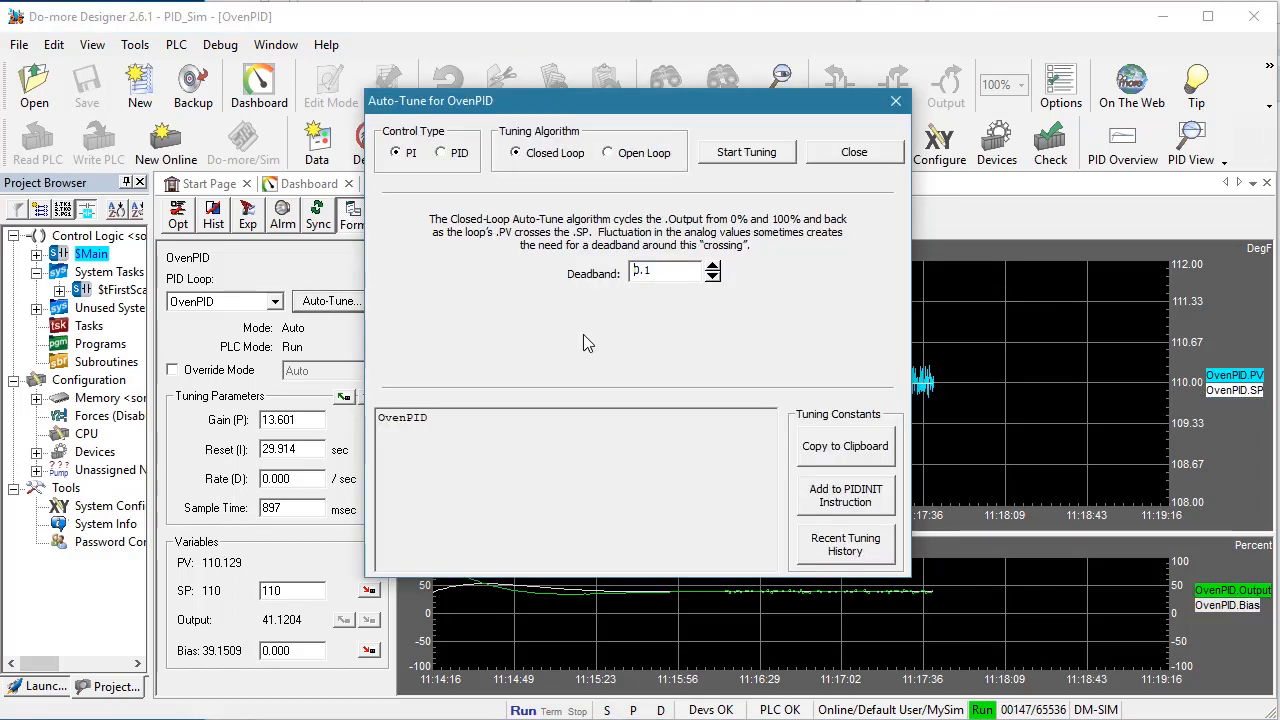
{"action": "left_click", "coordinate": [744, 157]}
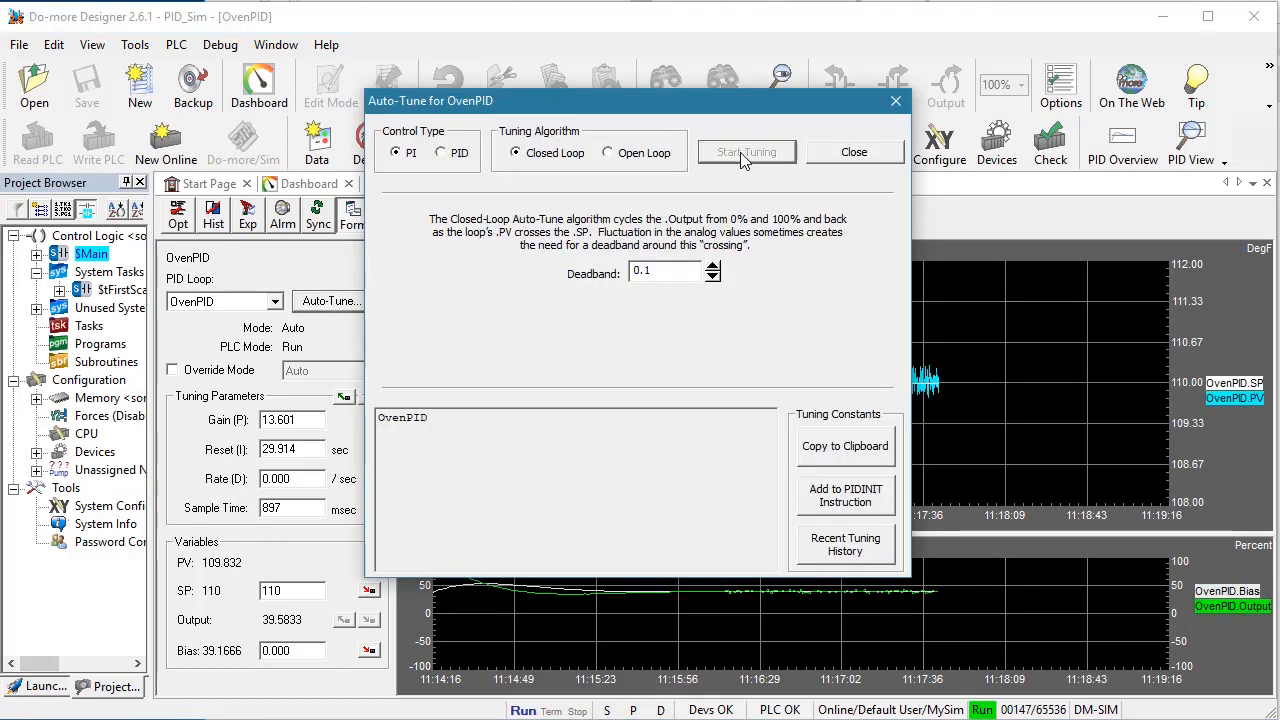
{"action": "left_click_drag", "start_coordinate": [742, 104], "coordinate": [346, 128]}
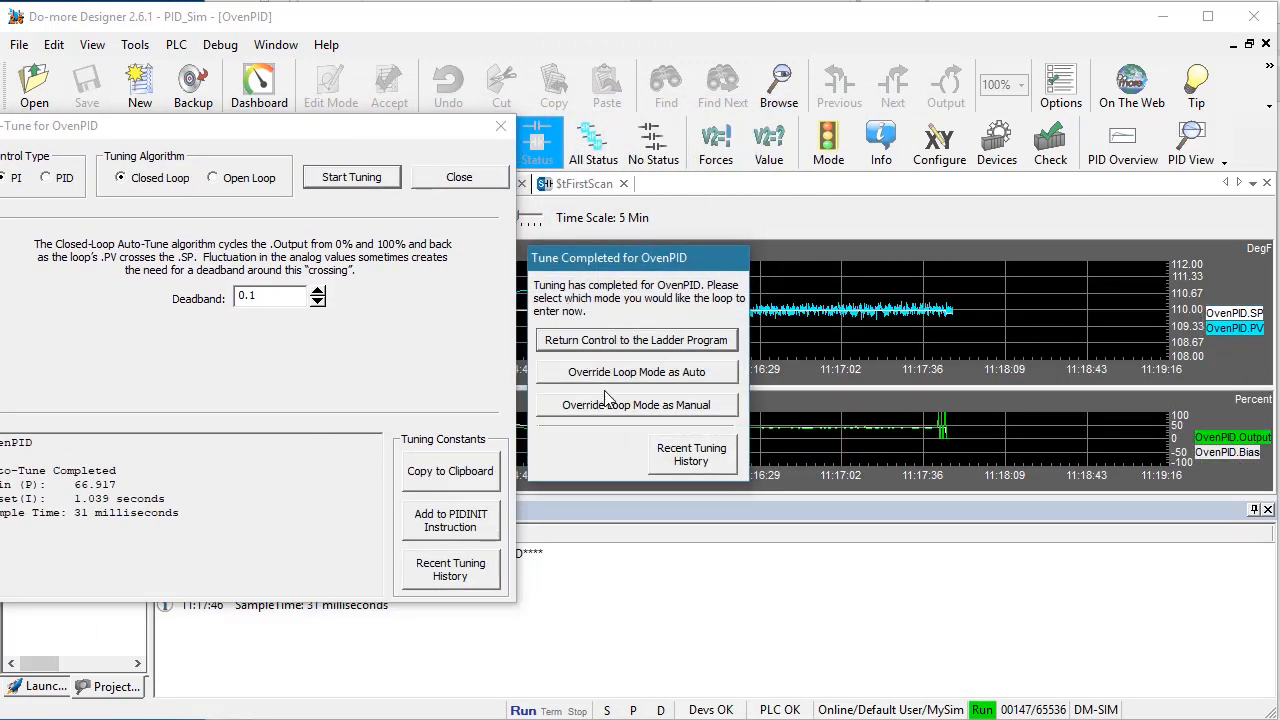
{"action": "left_click", "coordinate": [612, 343]}
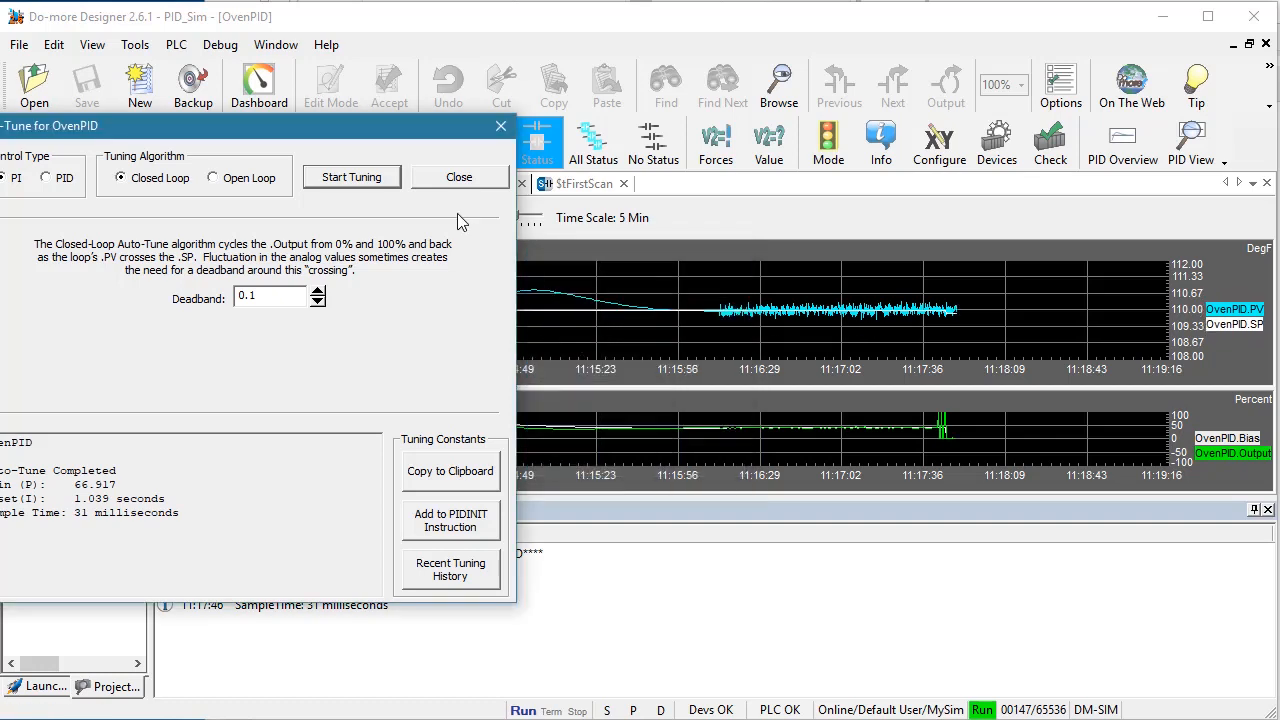
{"action": "mouse_move", "coordinate": [400, 129]}
{"action": "left_mouse_down"}
{"action": "mouse_move", "coordinate": [529, 113]}
{"action": "mouse_move", "coordinate": [252, 167]}
{"action": "mouse_move", "coordinate": [0, 176]}
{"action": "left_mouse_up"}
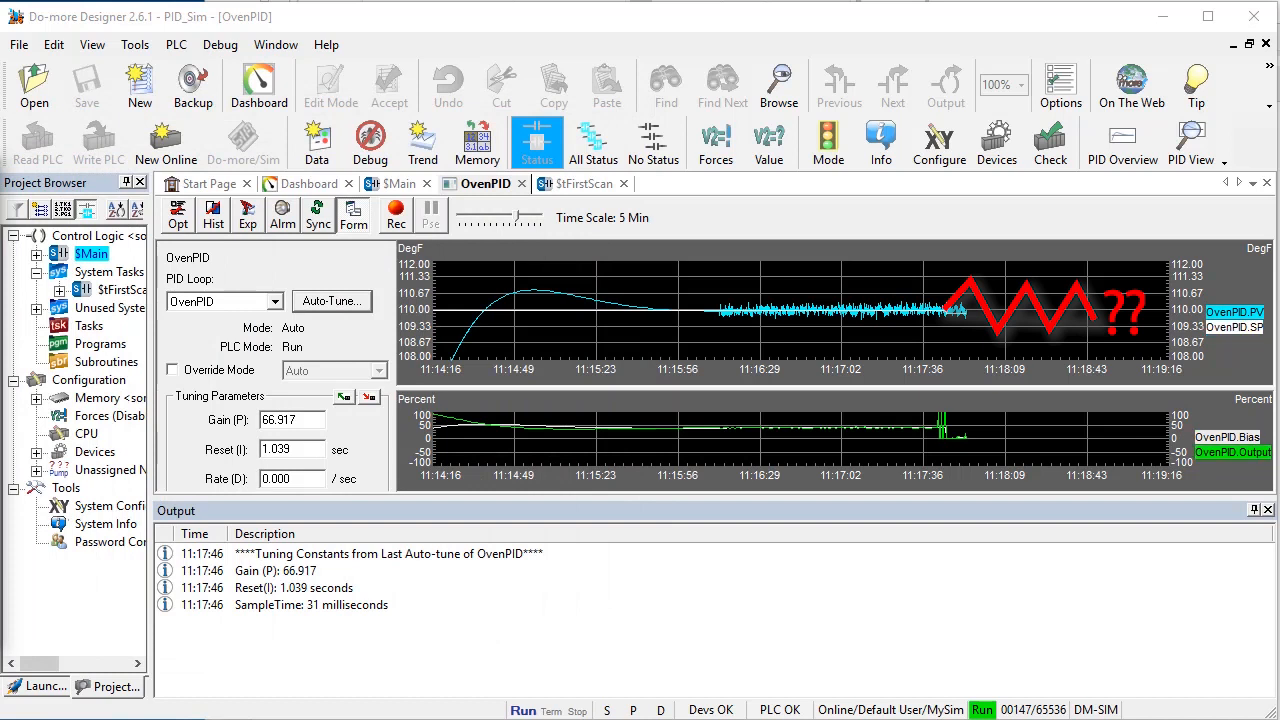